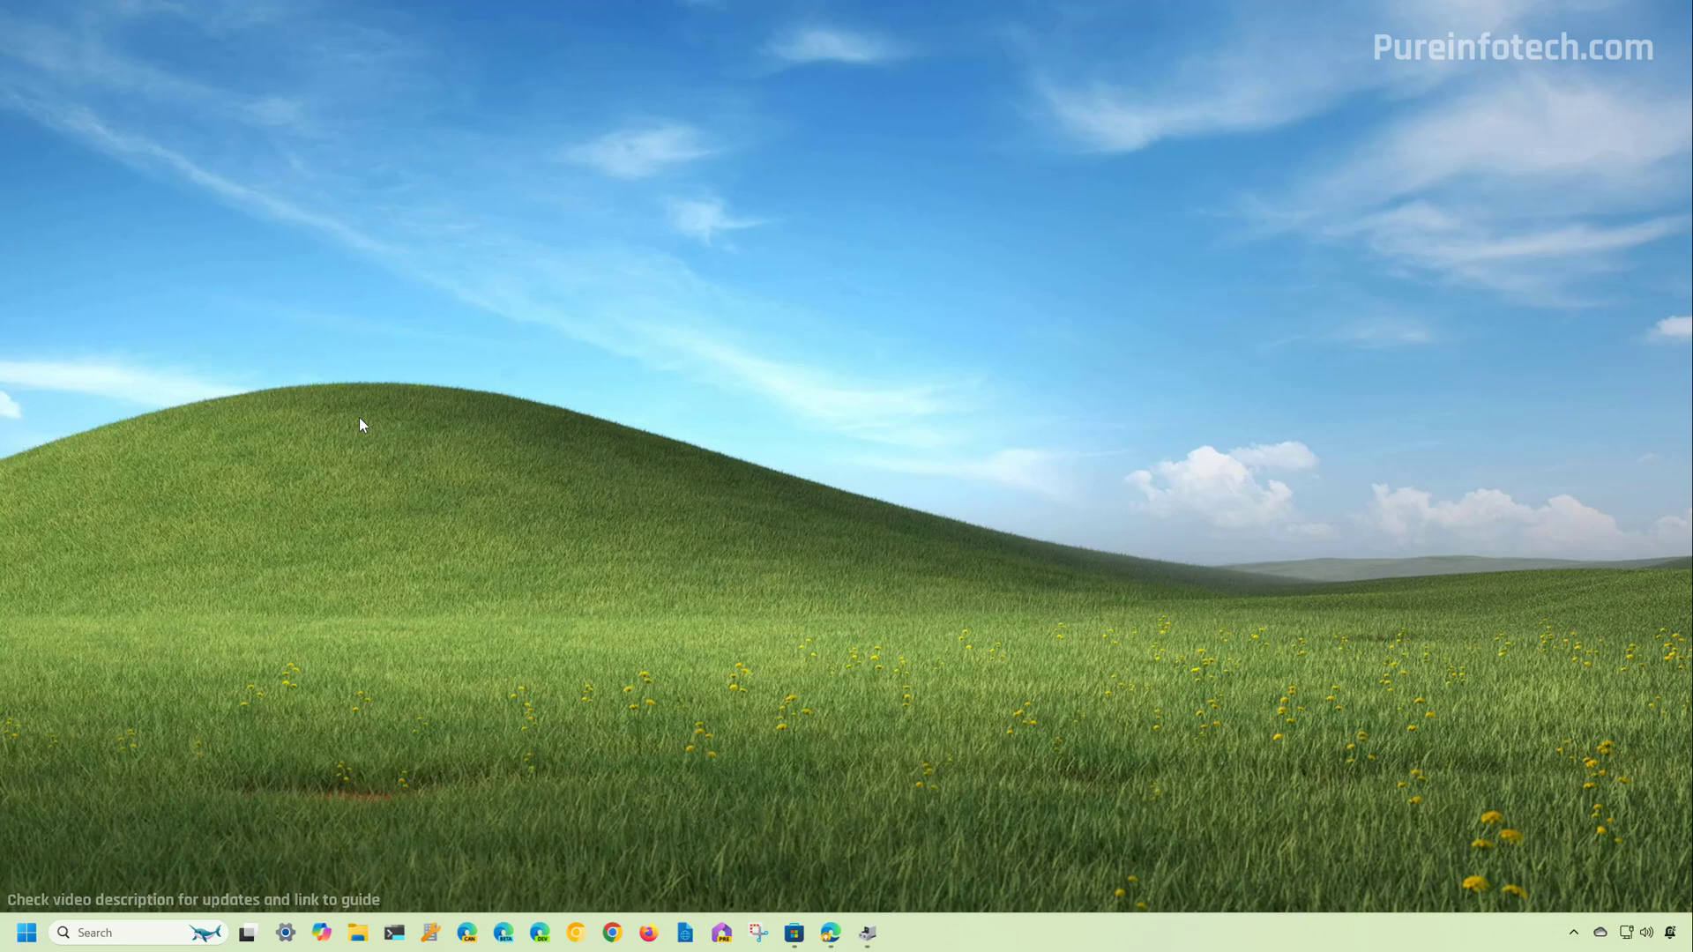
# - Search for "create a restore point" and open the system protection settings
pyautogui.press('super')
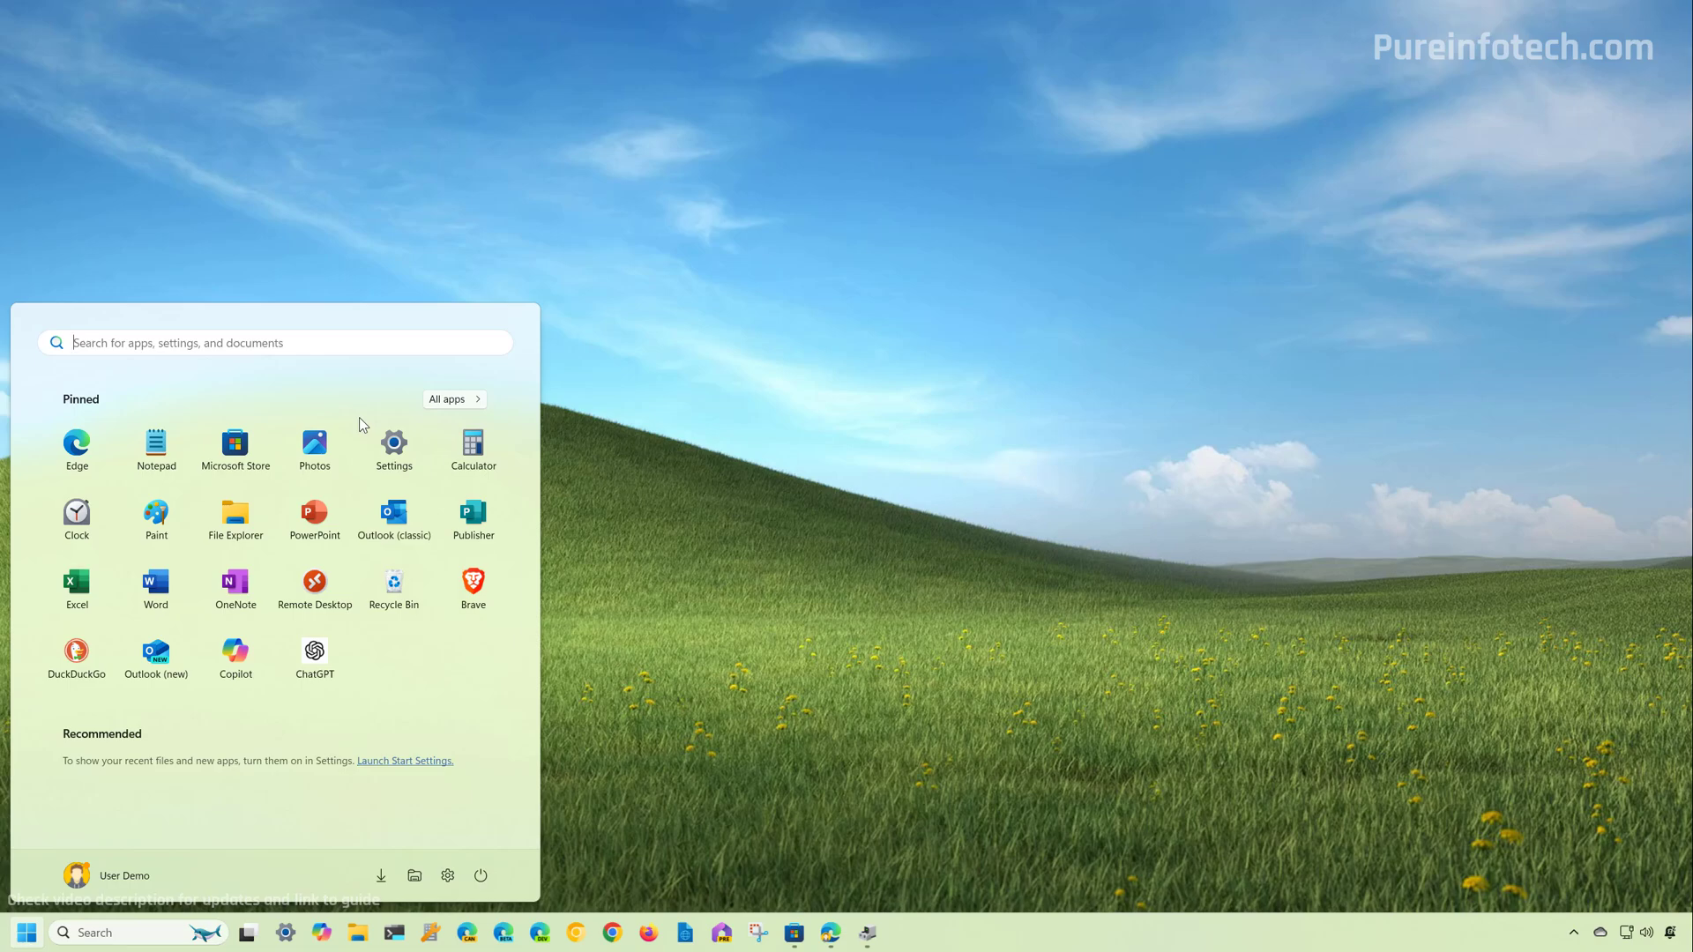
pyautogui.write('create a ')
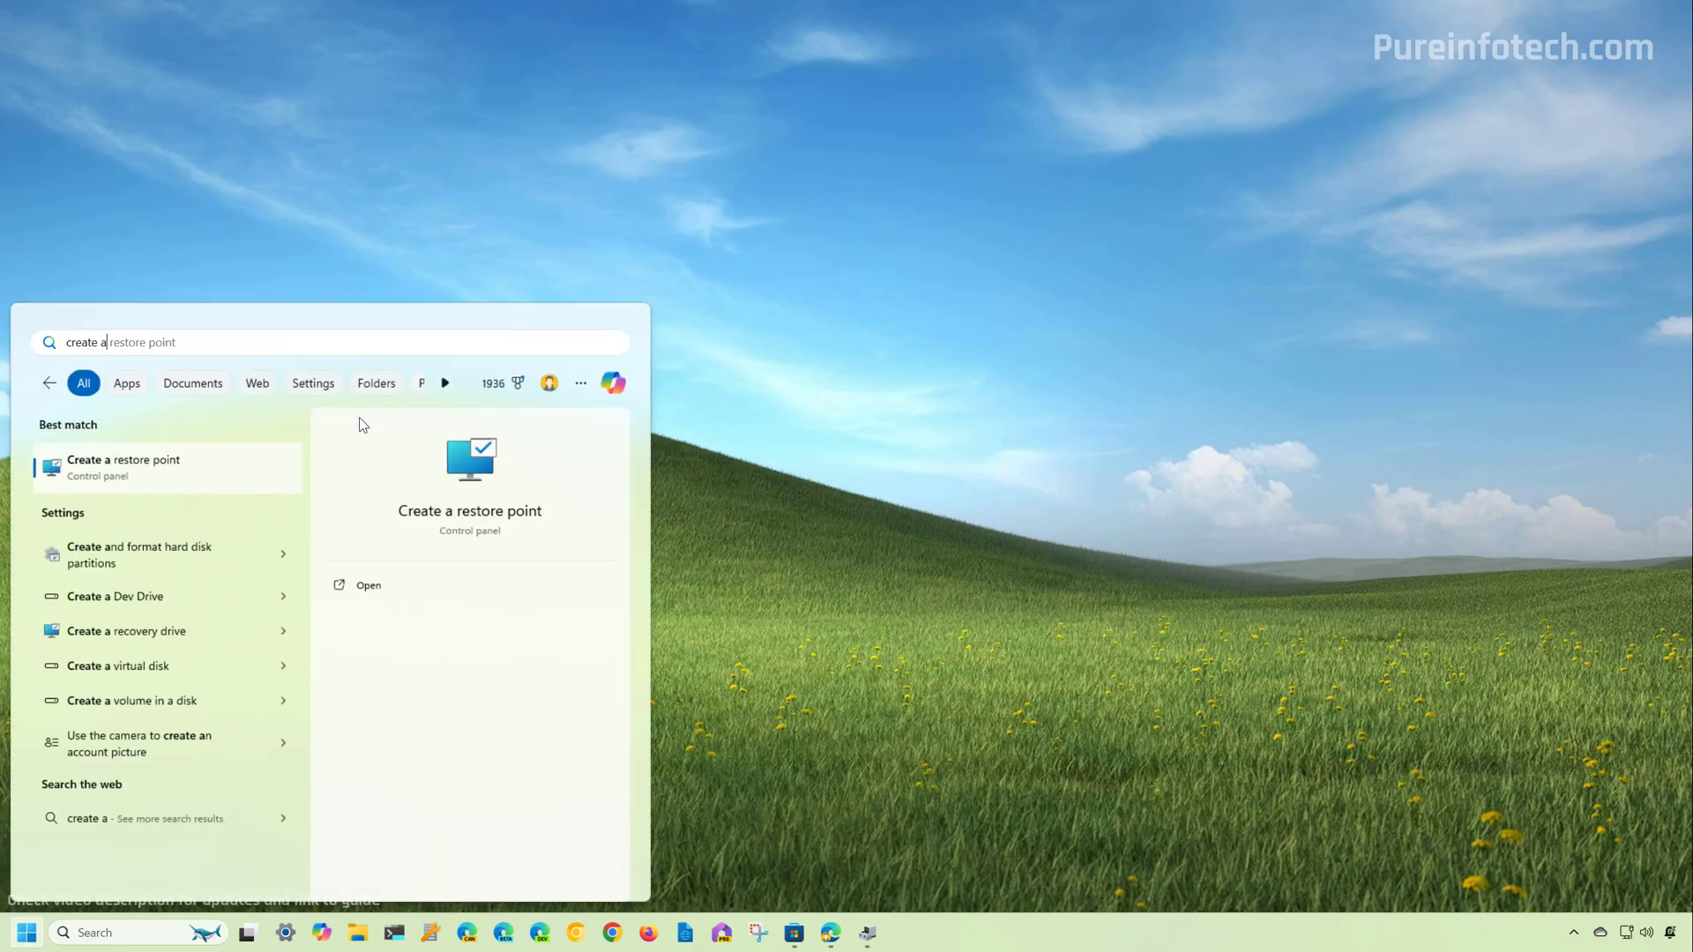
pyautogui.write('restore point')
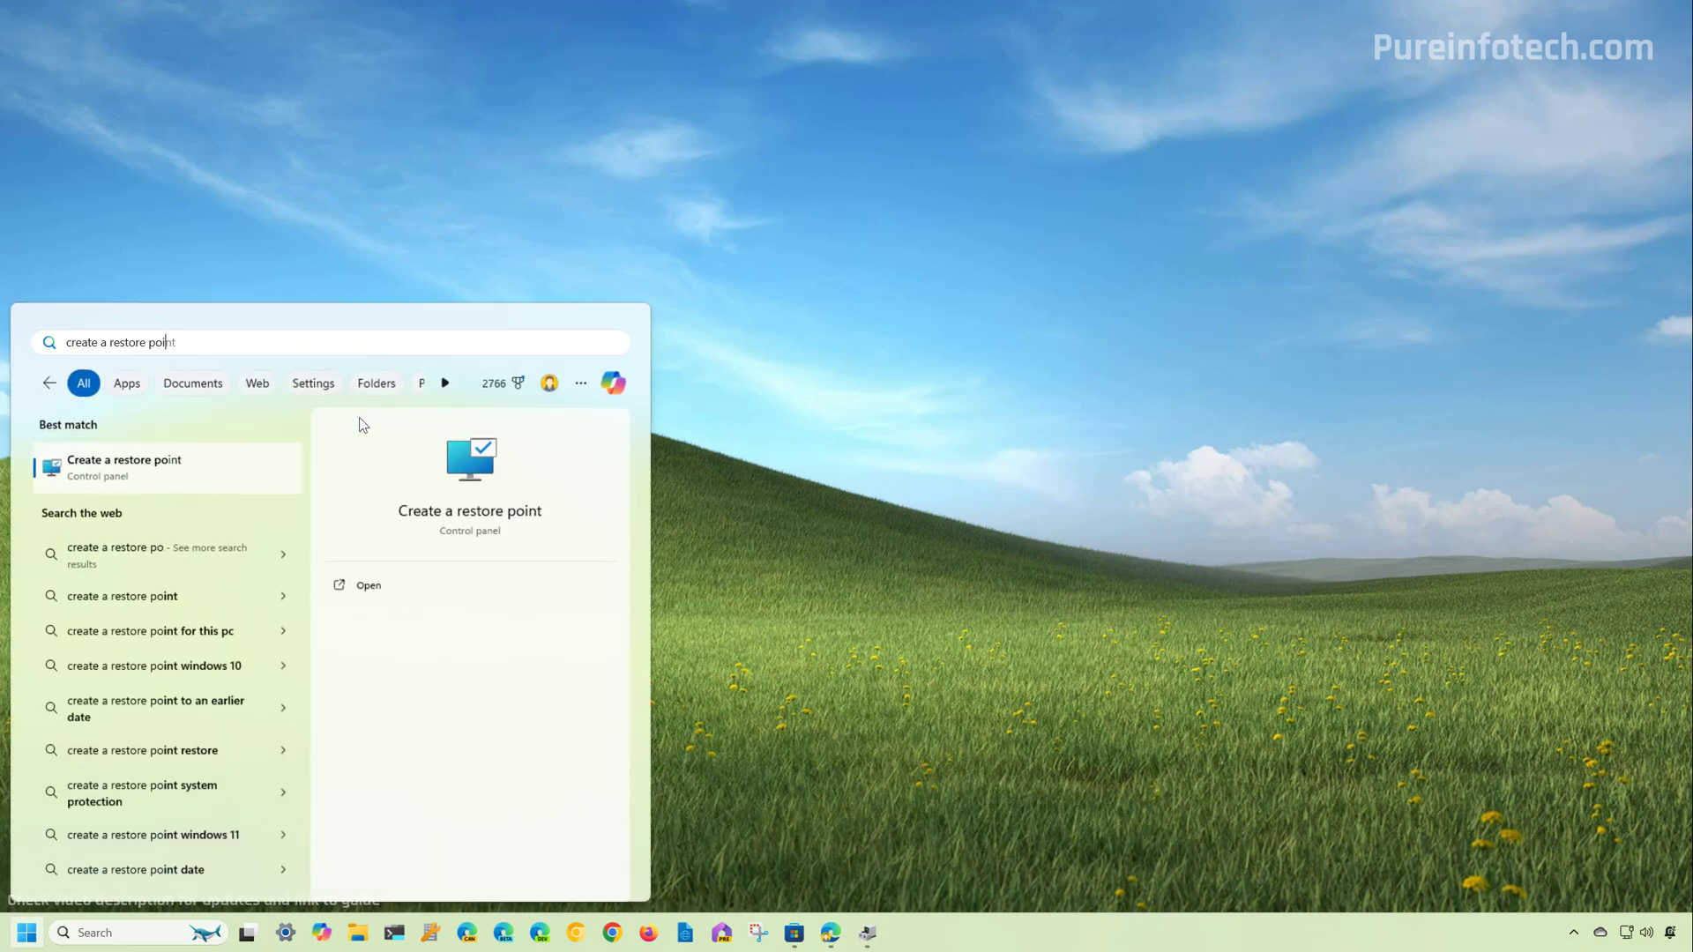
pyautogui.click(151, 474)
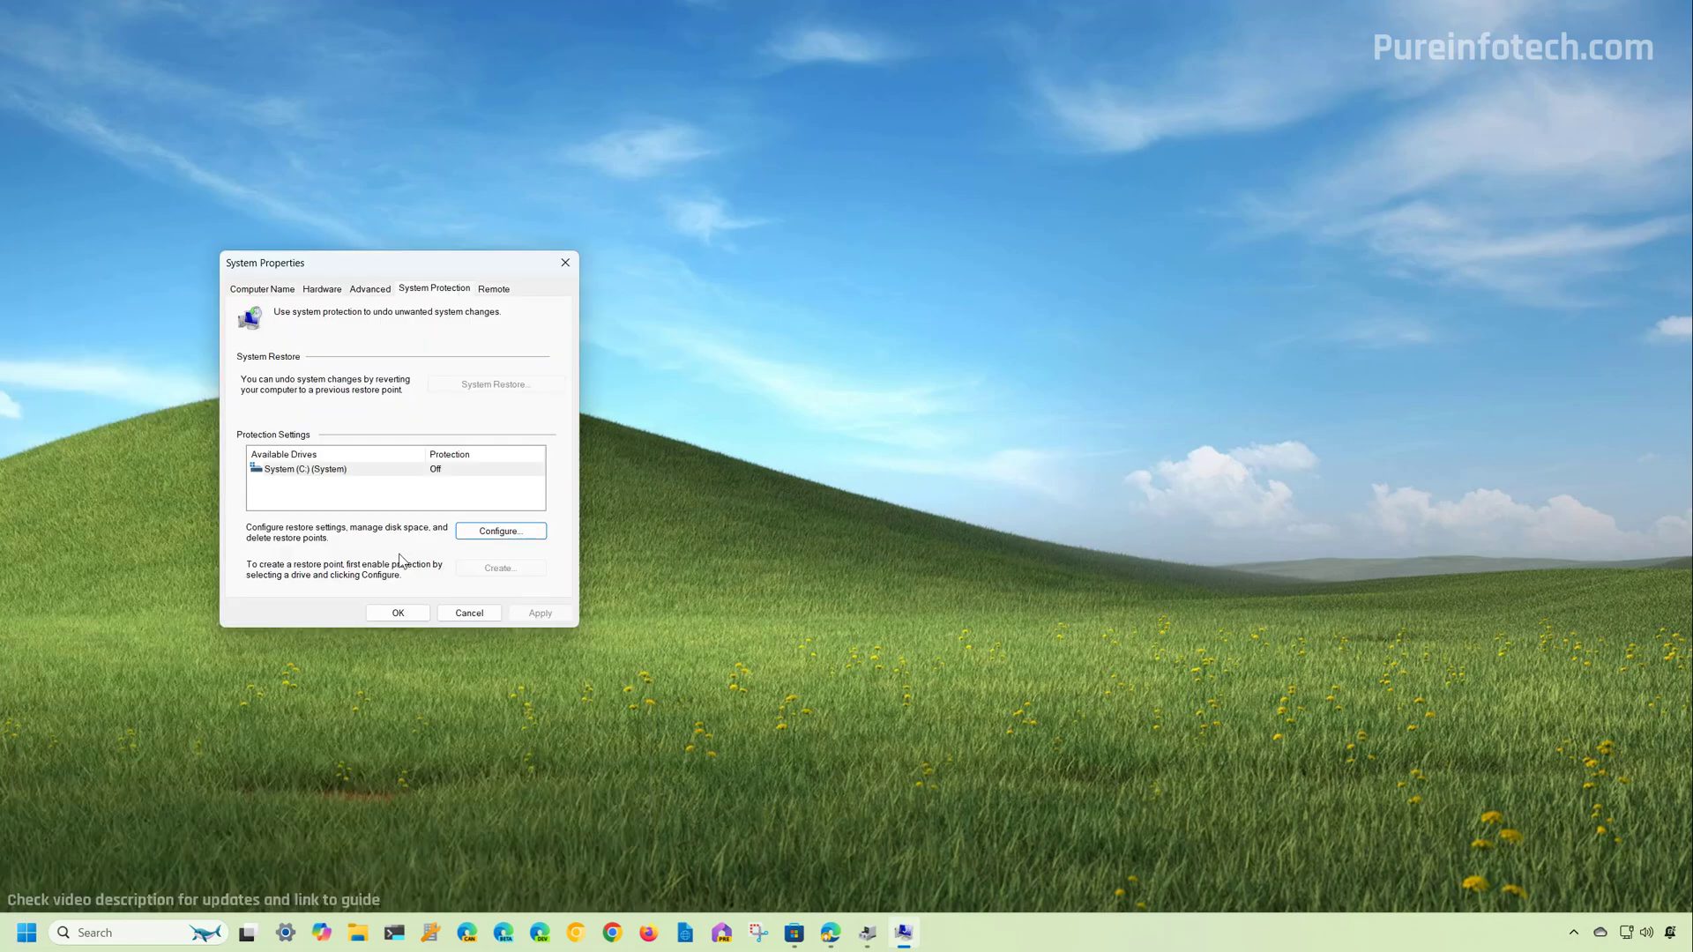
# - Turn on system protection for the System (C:) drive, adjust its maximum disk space usage, and save the settings
pyautogui.click(315, 471)
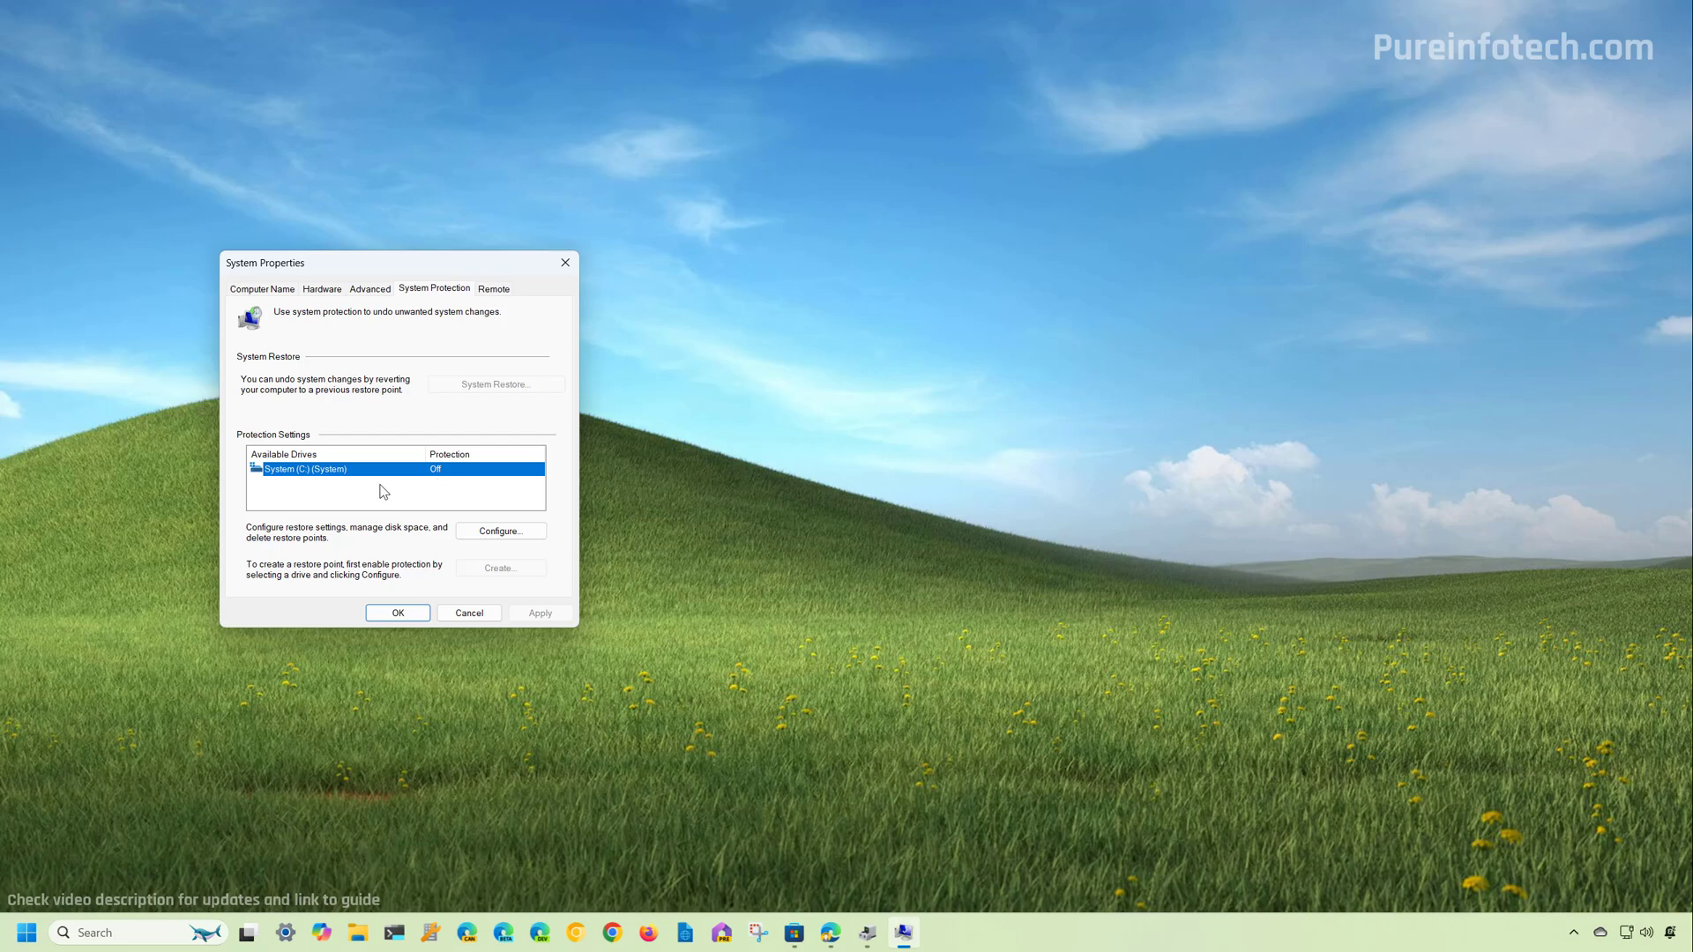
pyautogui.click(500, 532)
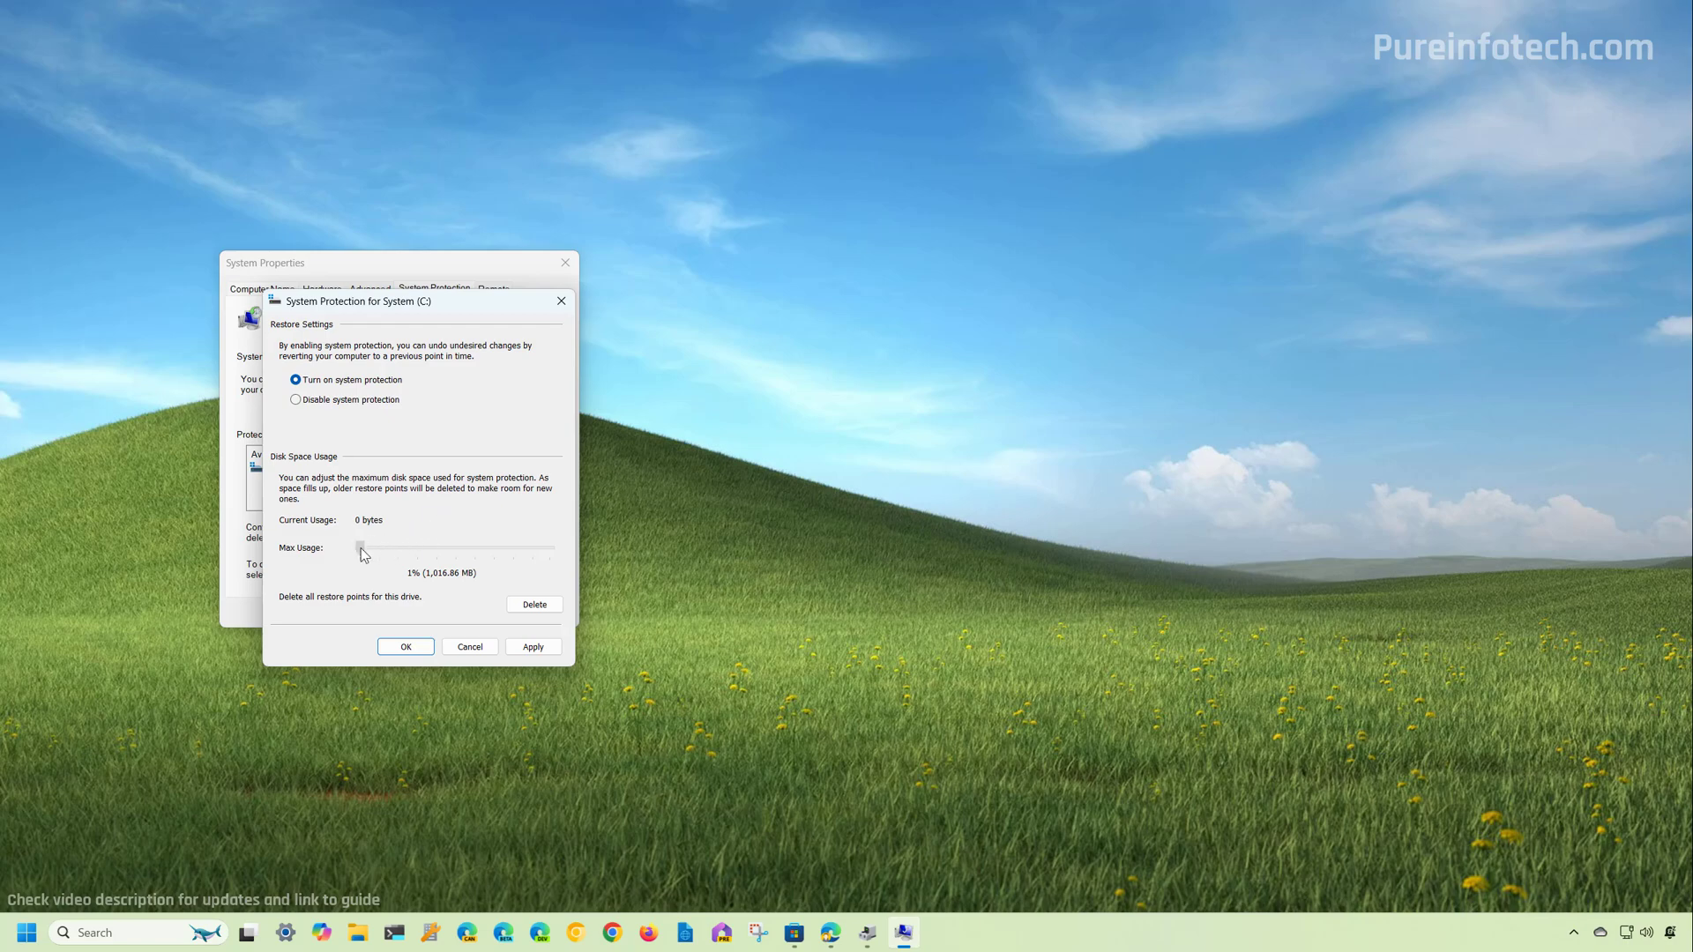
pyautogui.moveTo(360, 548); pyautogui.dragTo(367, 549)
pyautogui.click(534, 648)
pyautogui.click(406, 648)
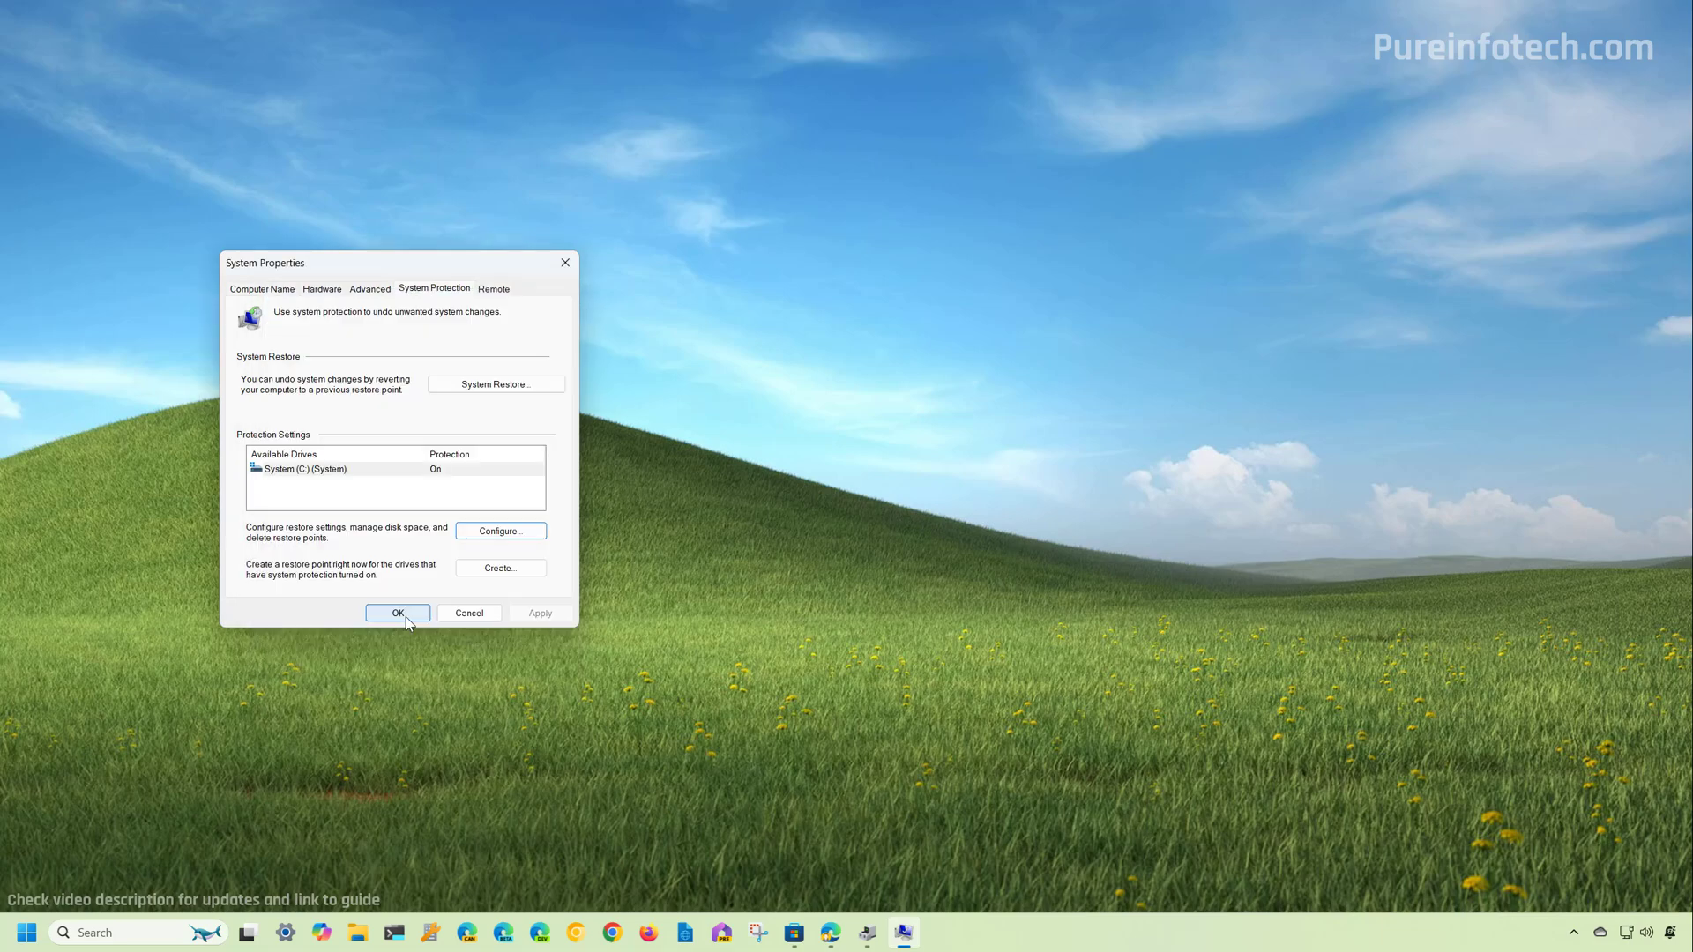
pyautogui.click(398, 614)
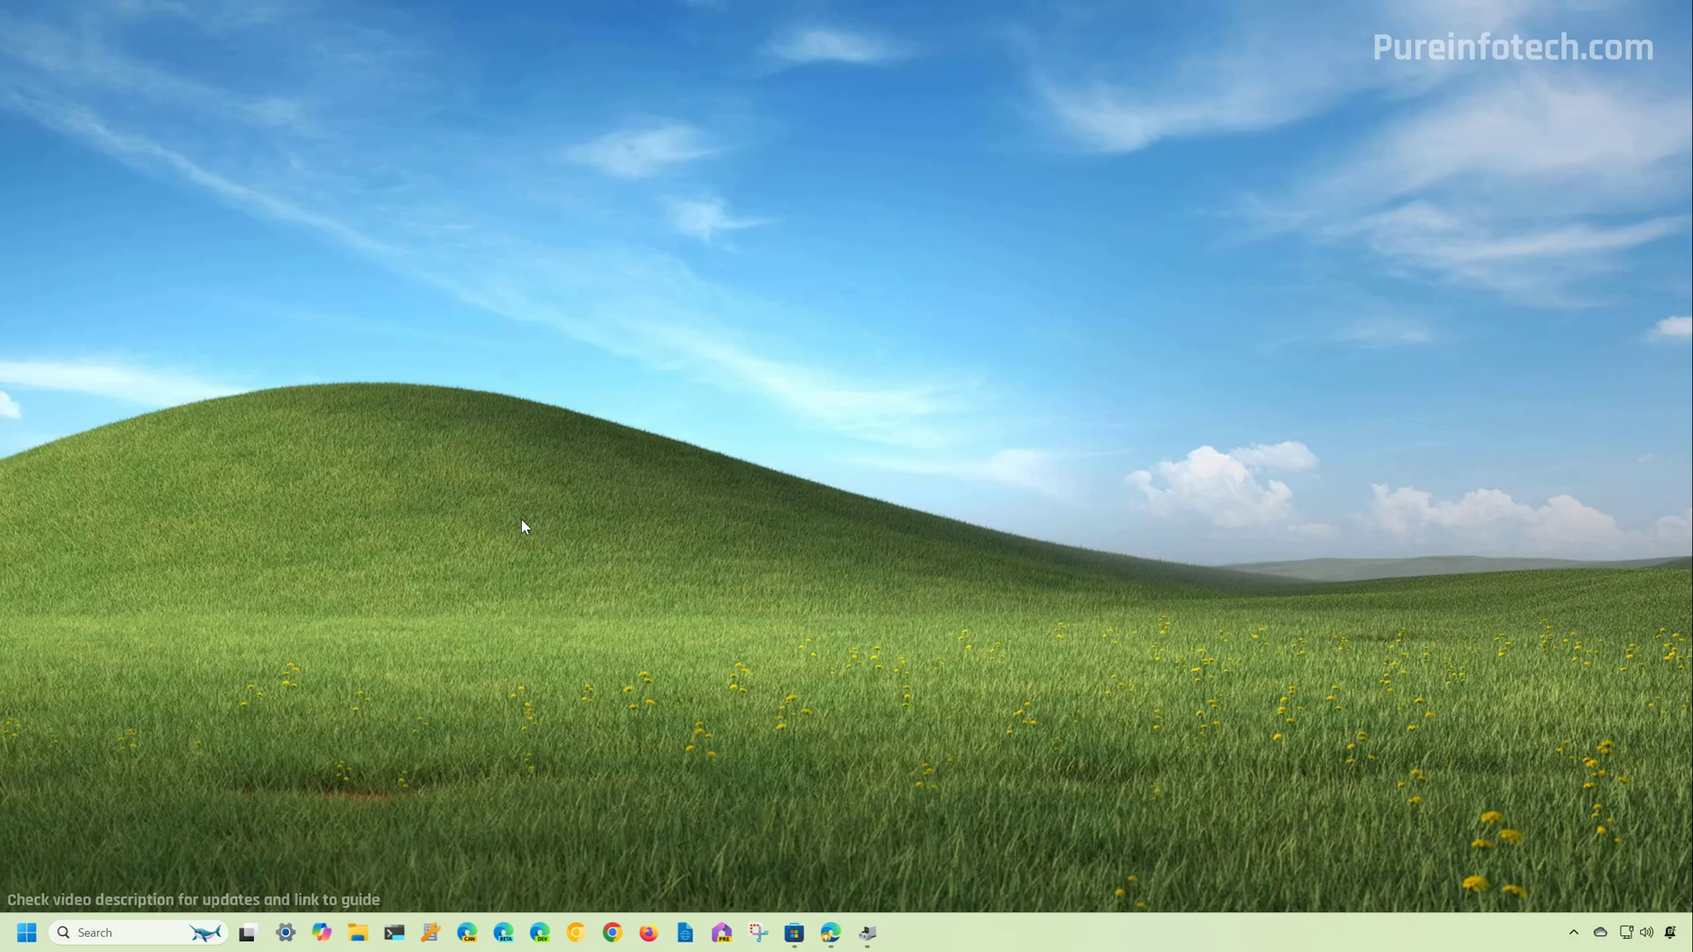
# - Reopen the system protection settings by searching for "create" and choosing Create a restore point
pyautogui.press('super')
pyautogui.write('create')
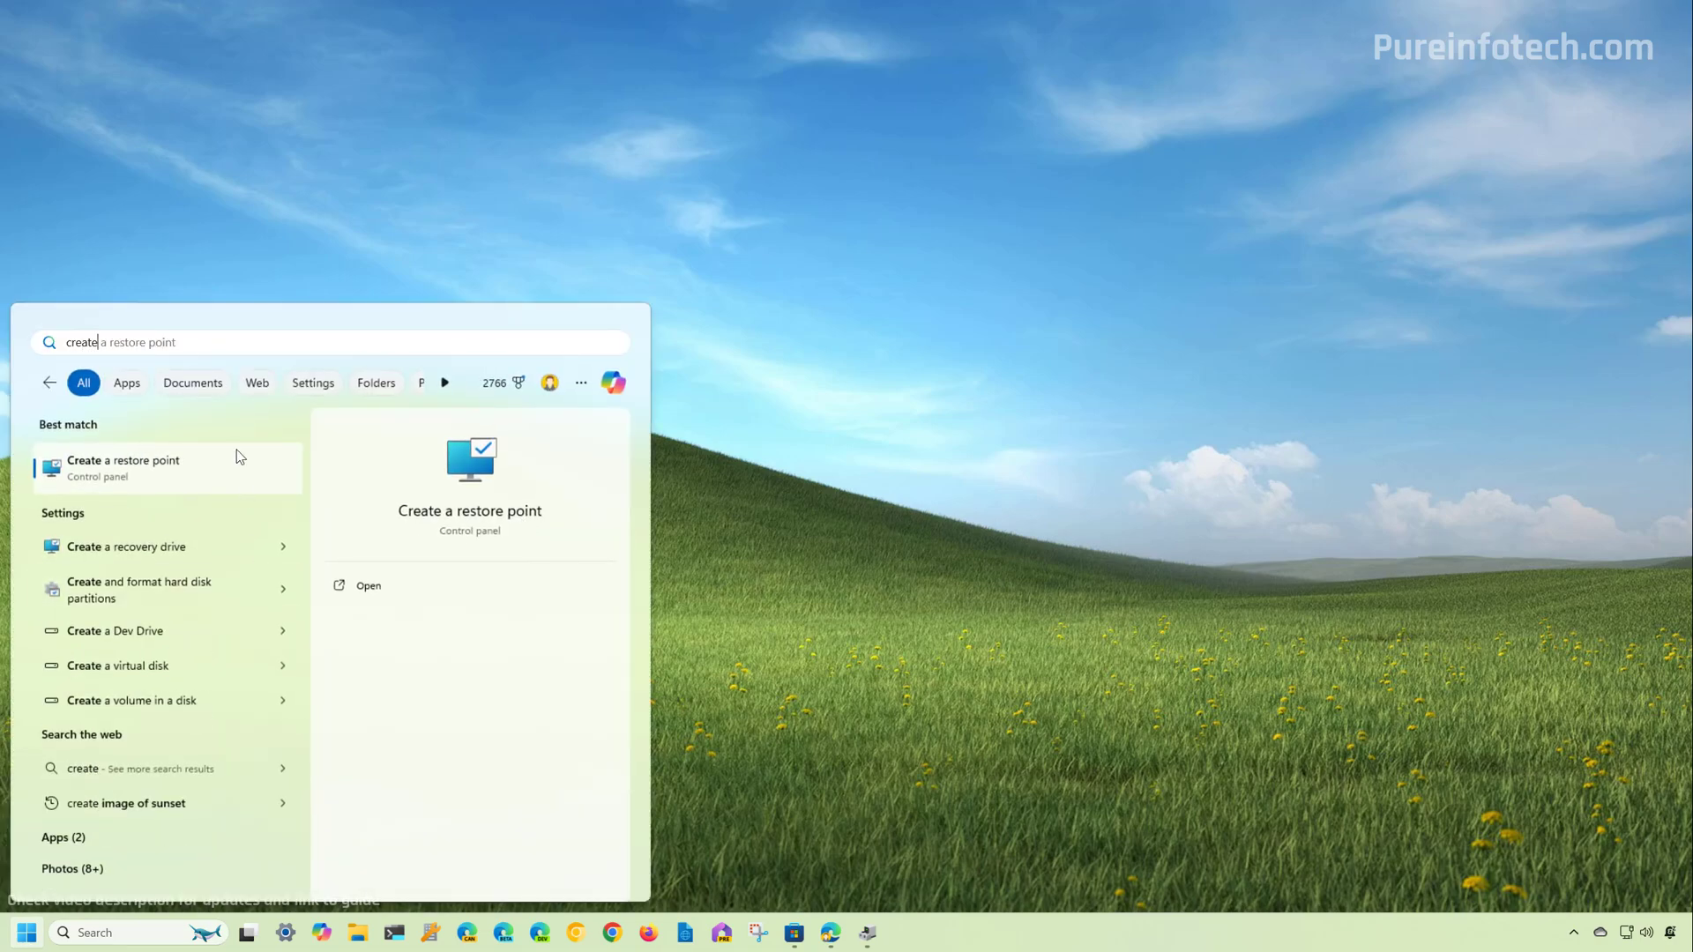
pyautogui.click(195, 473)
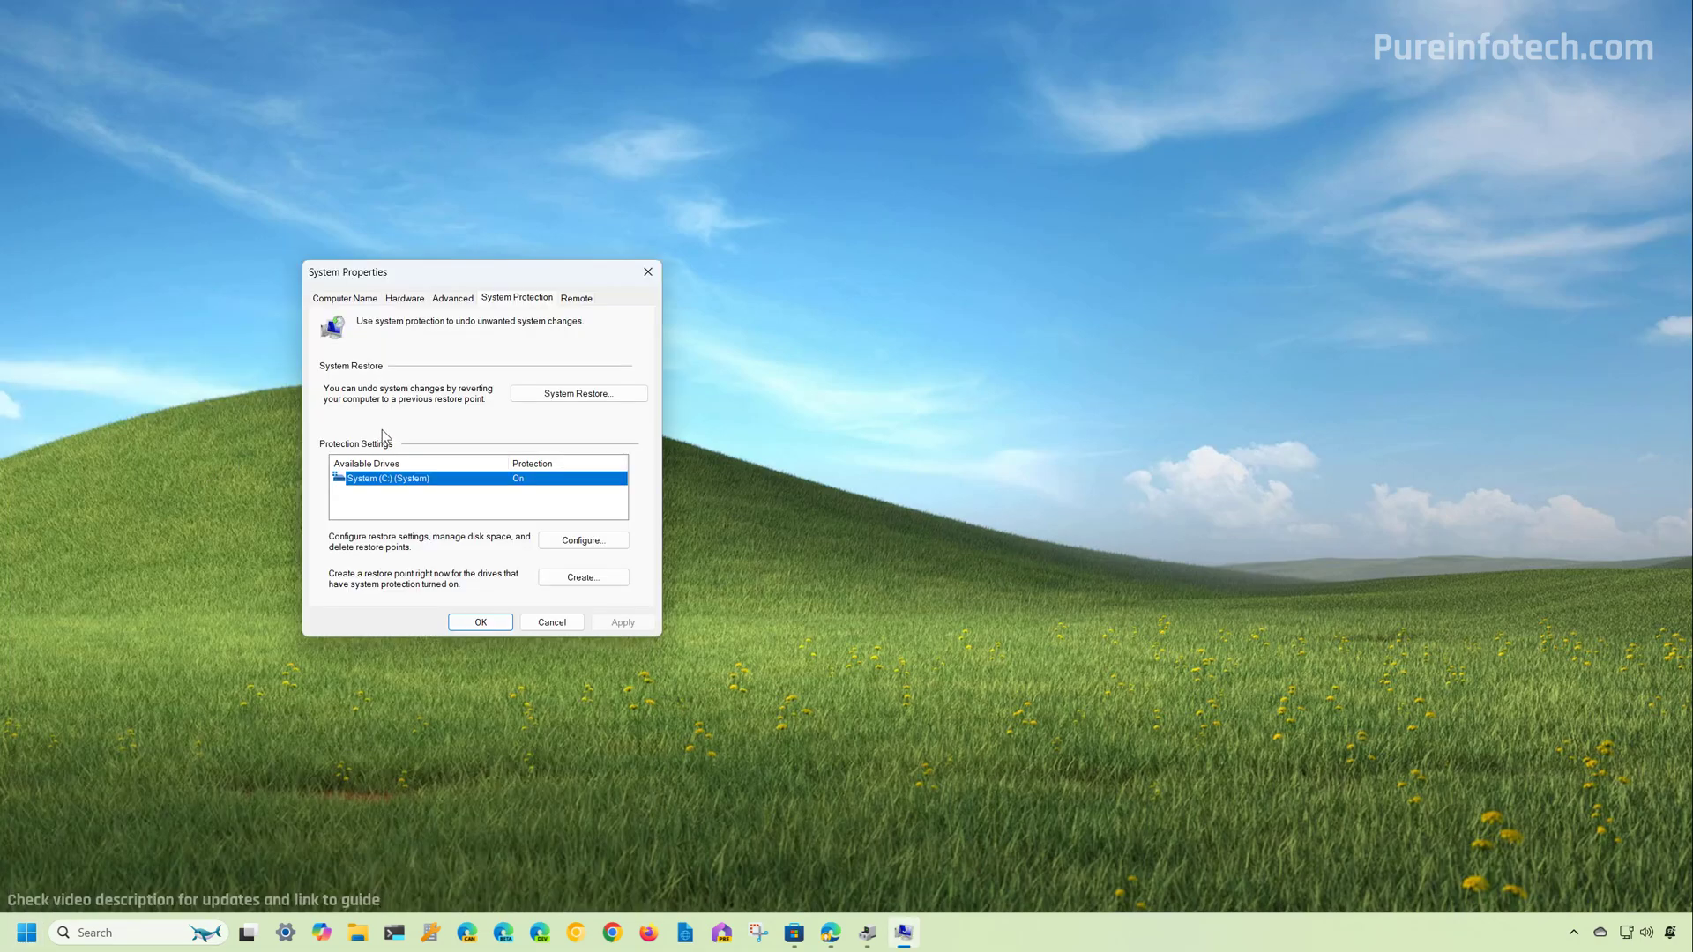
# - Create a restore point with the description "Before making changes to the Registry" and close the system protection settings
pyautogui.click(589, 578)
pyautogui.moveTo(452, 305); pyautogui.dragTo(436, 326)
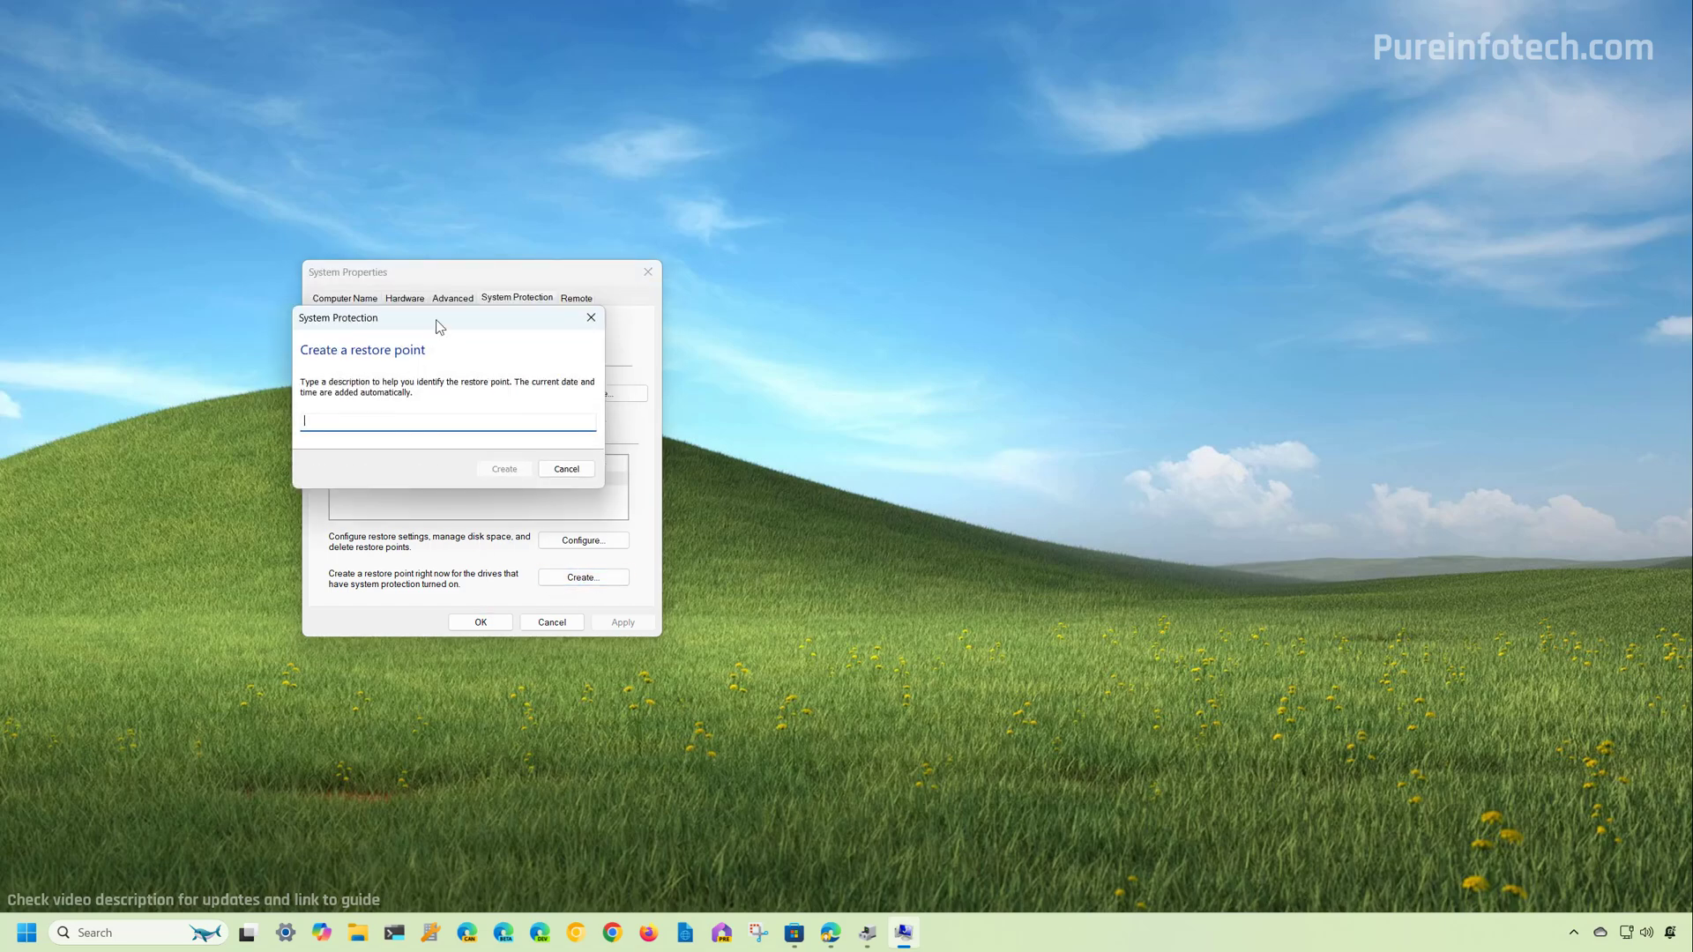
pyautogui.write('Before making changes to the Registry')
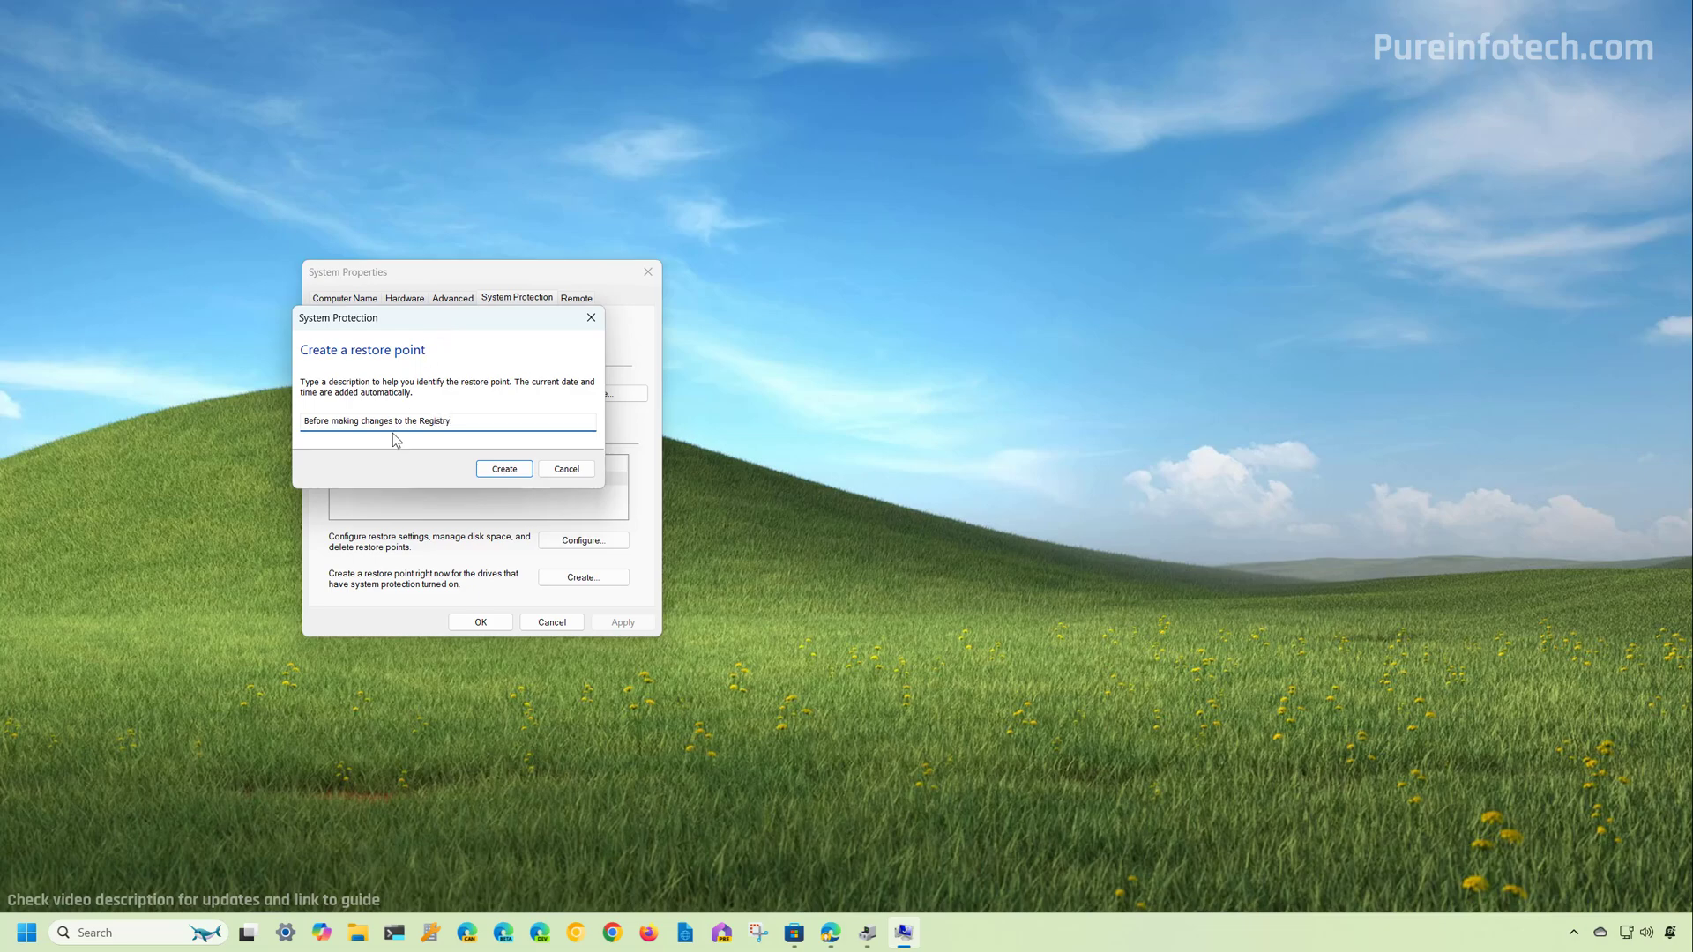
pyautogui.click(515, 472)
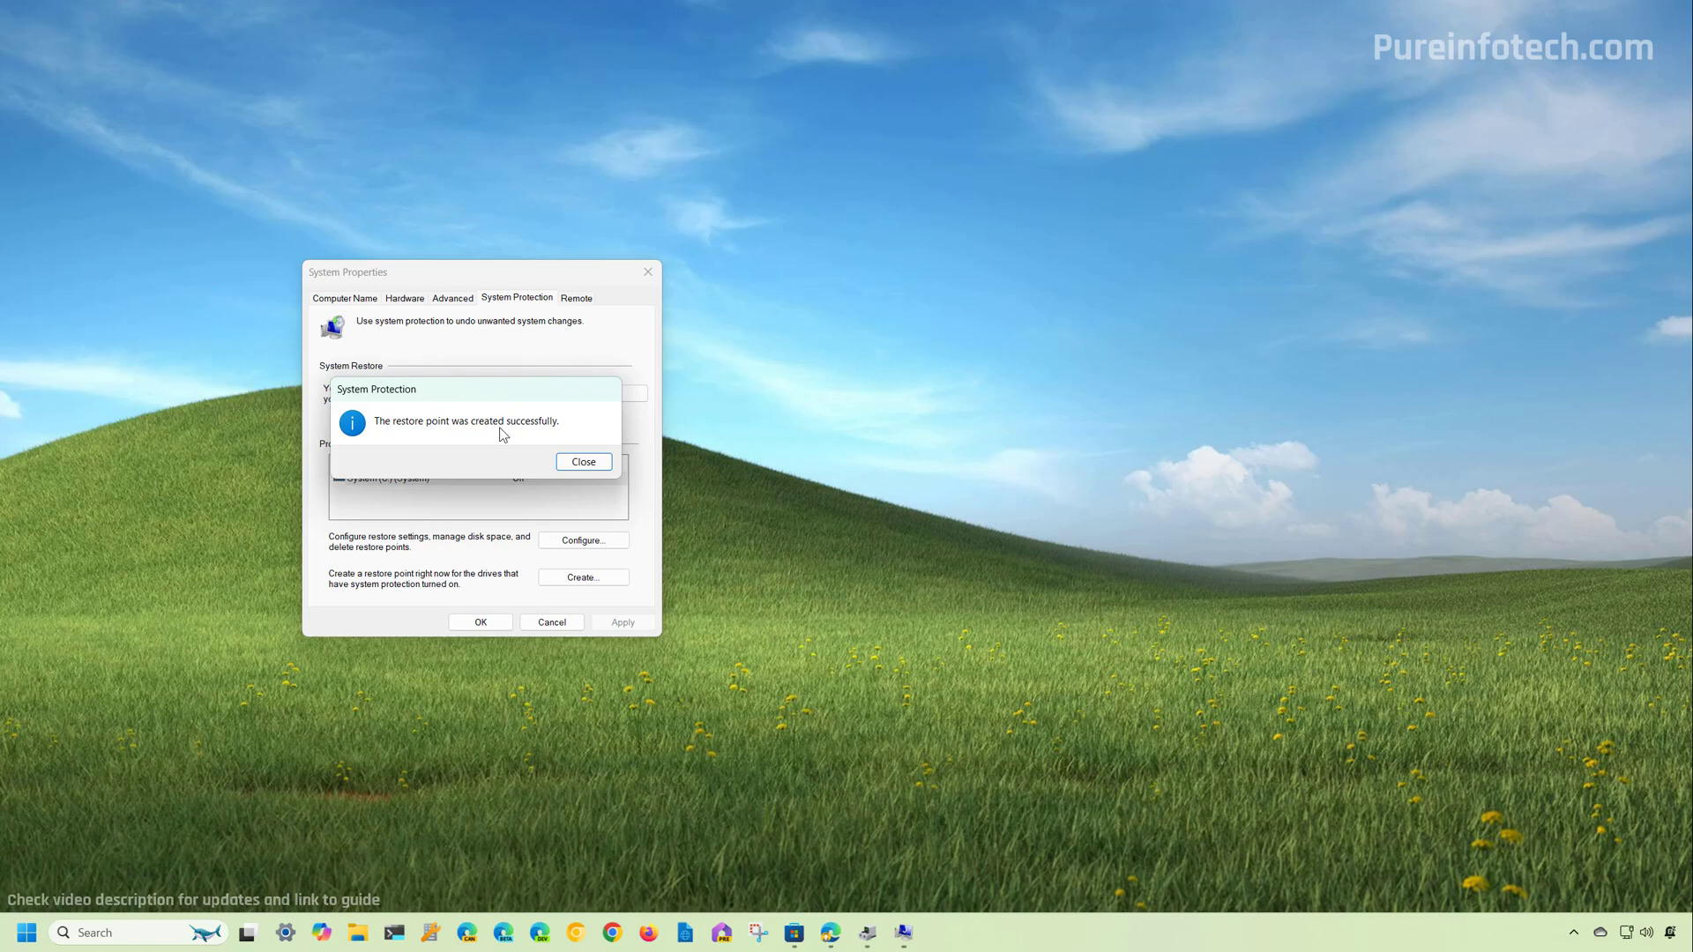
pyautogui.click(584, 462)
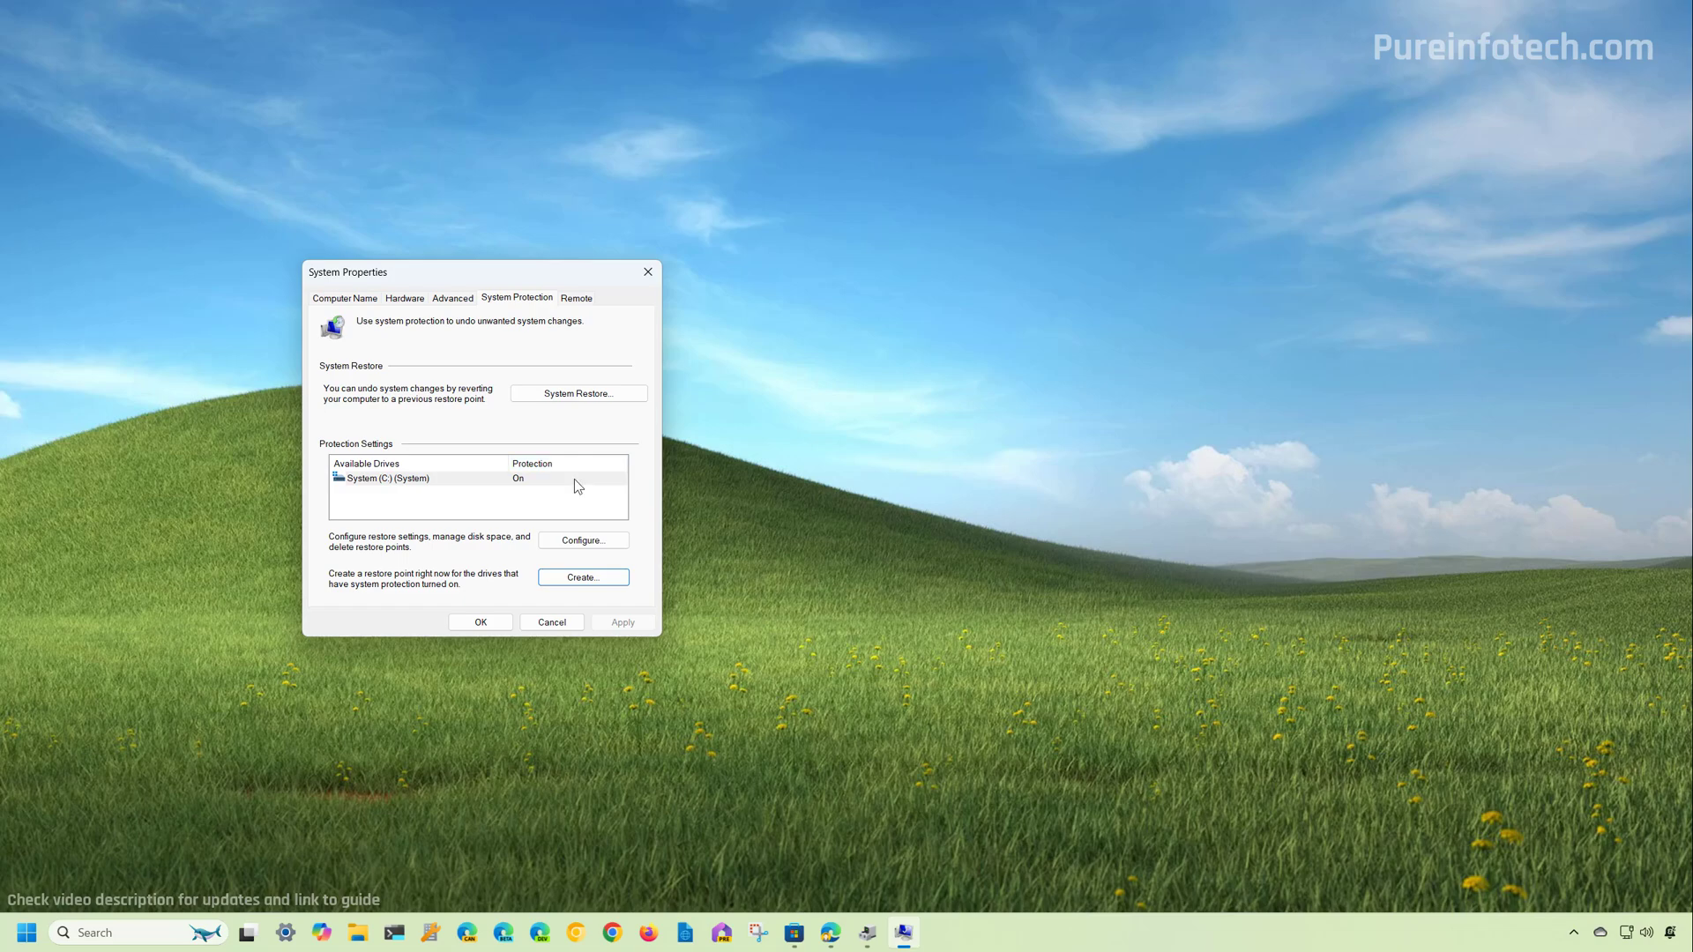
pyautogui.click(481, 623)
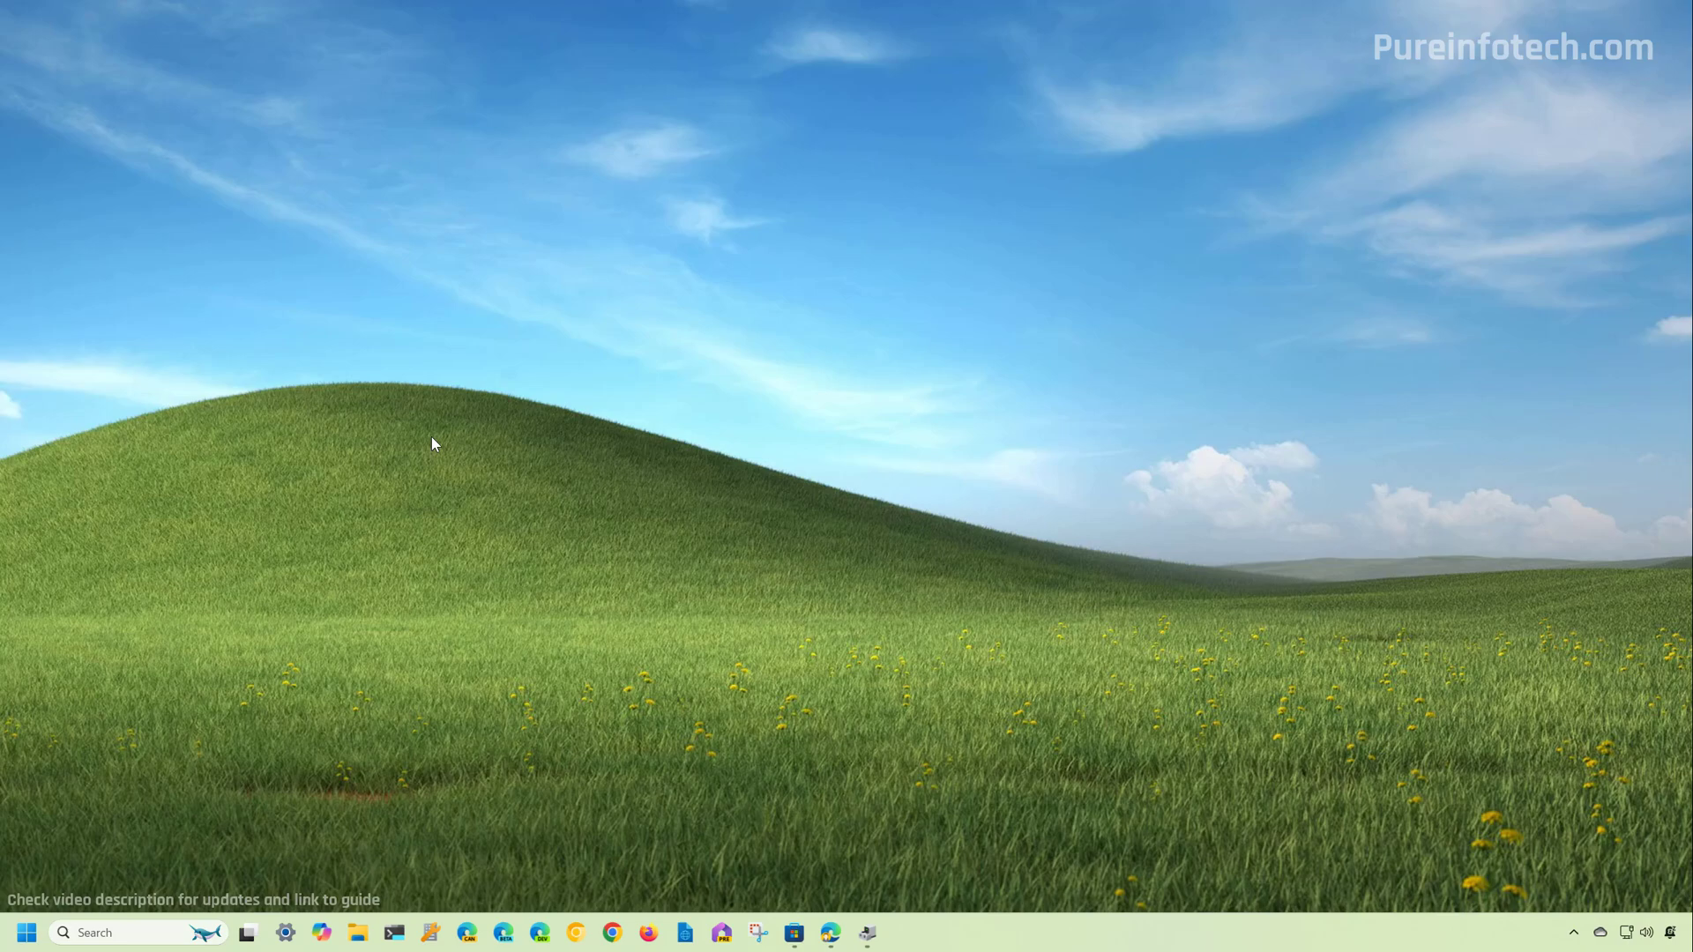
# - Launch System Restore from the system protection settings and proceed to the list of available restore points
pyautogui.press('super')
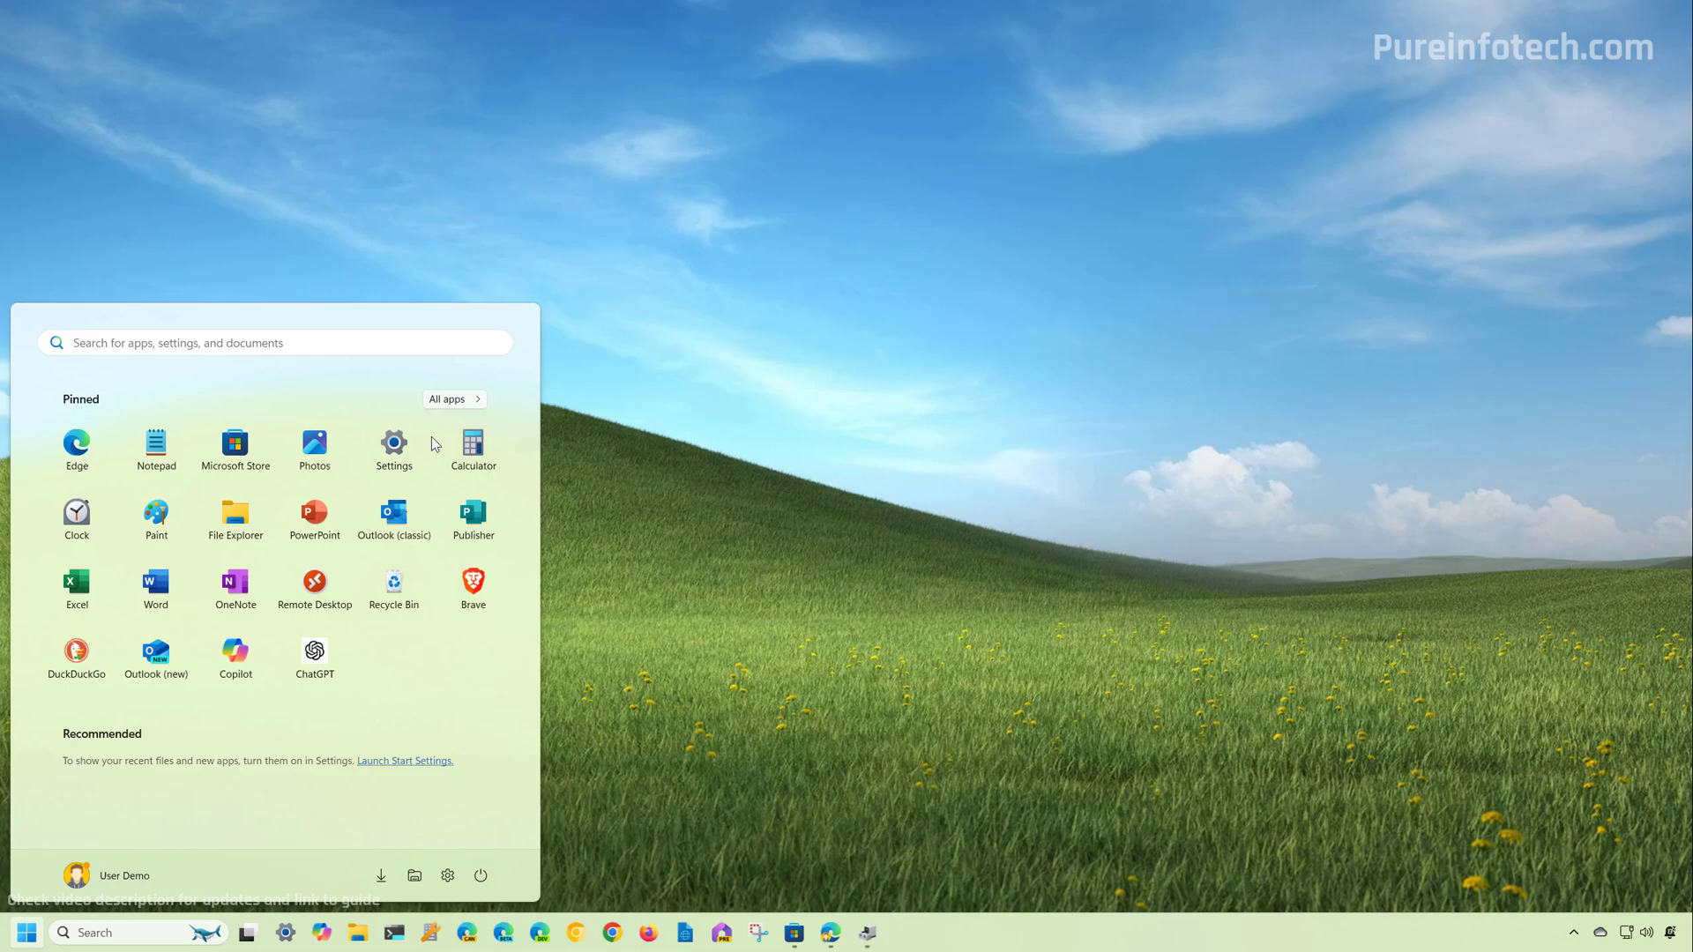
pyautogui.write('create')
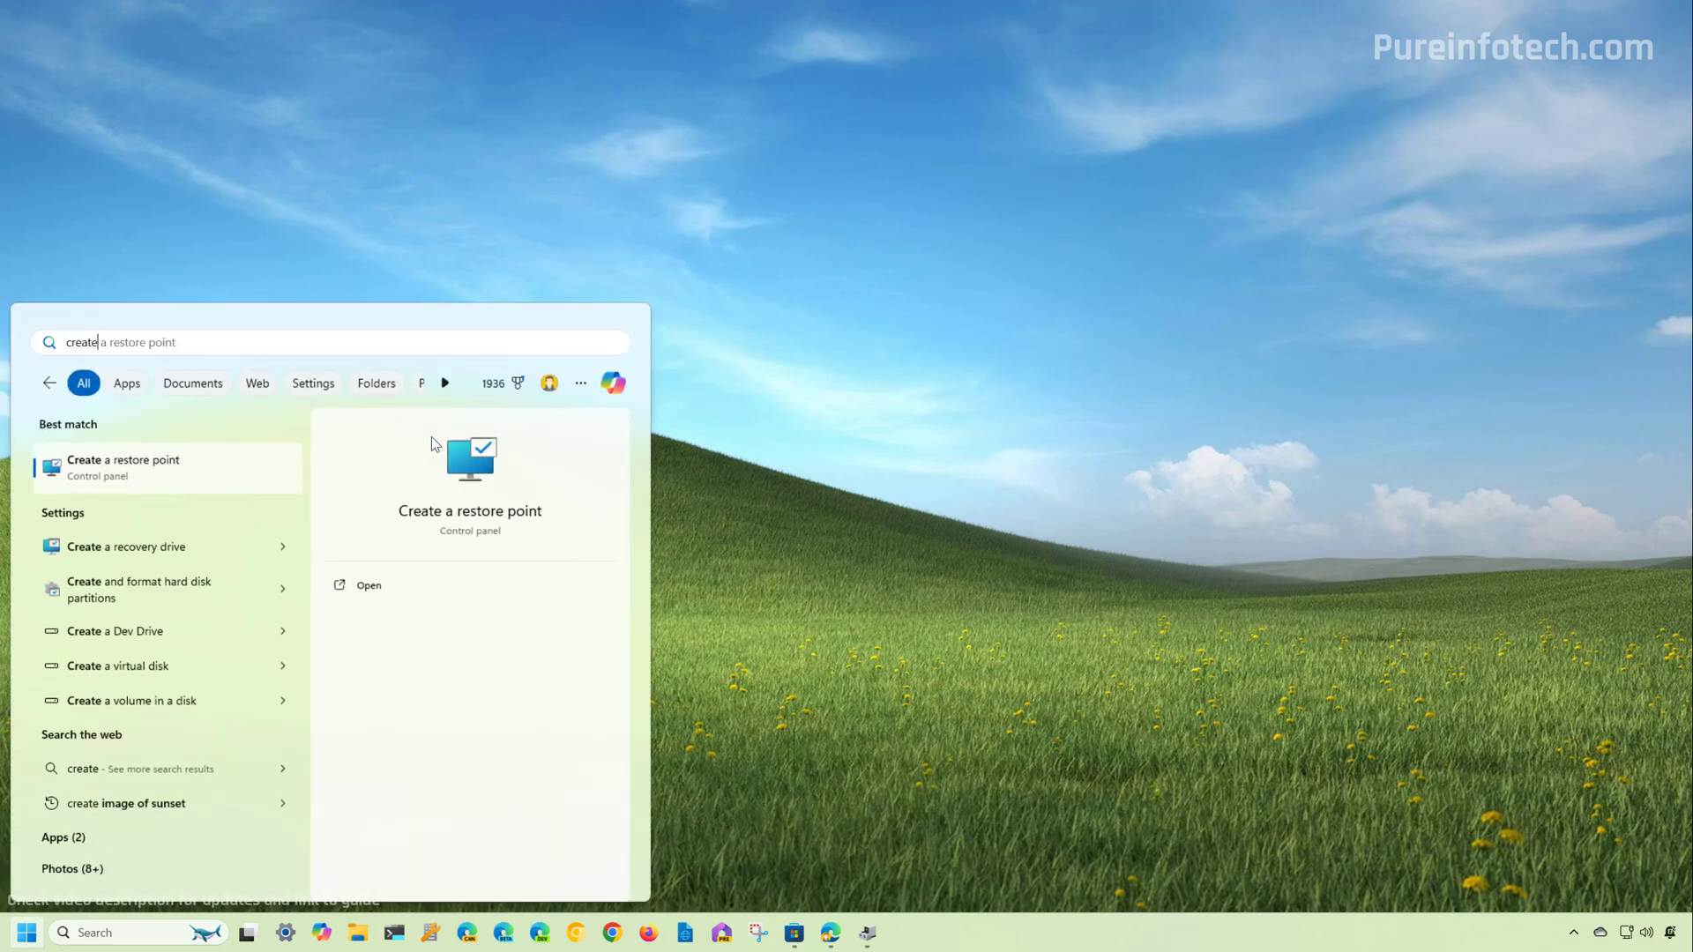
pyautogui.click(170, 467)
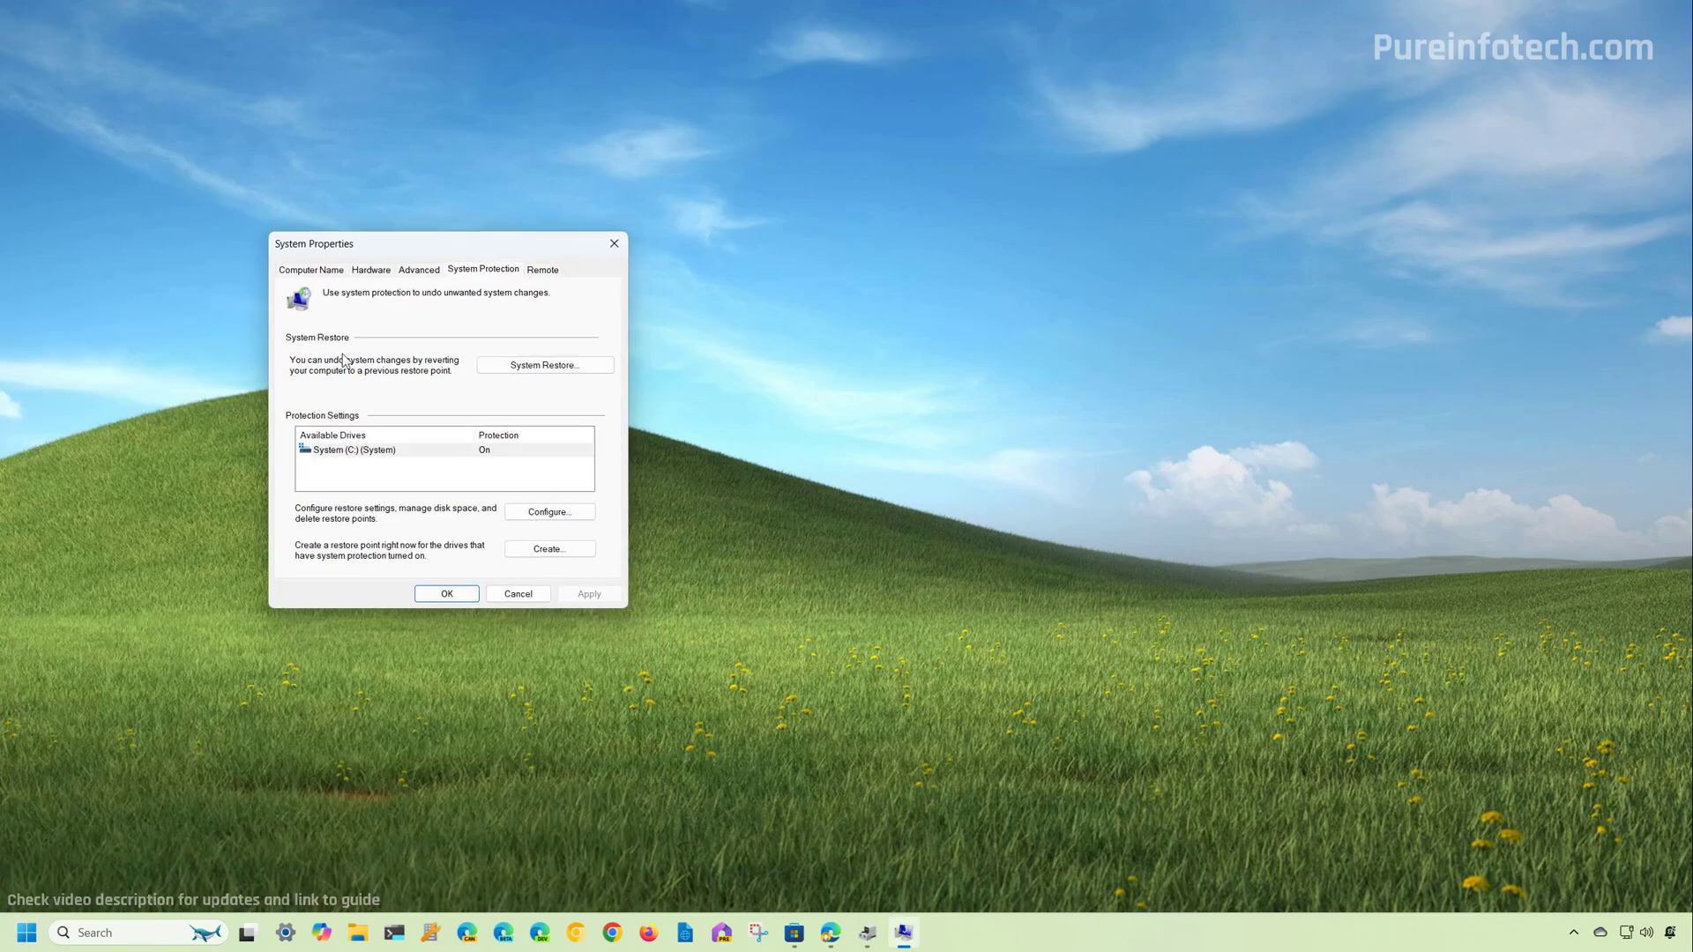
pyautogui.click(544, 366)
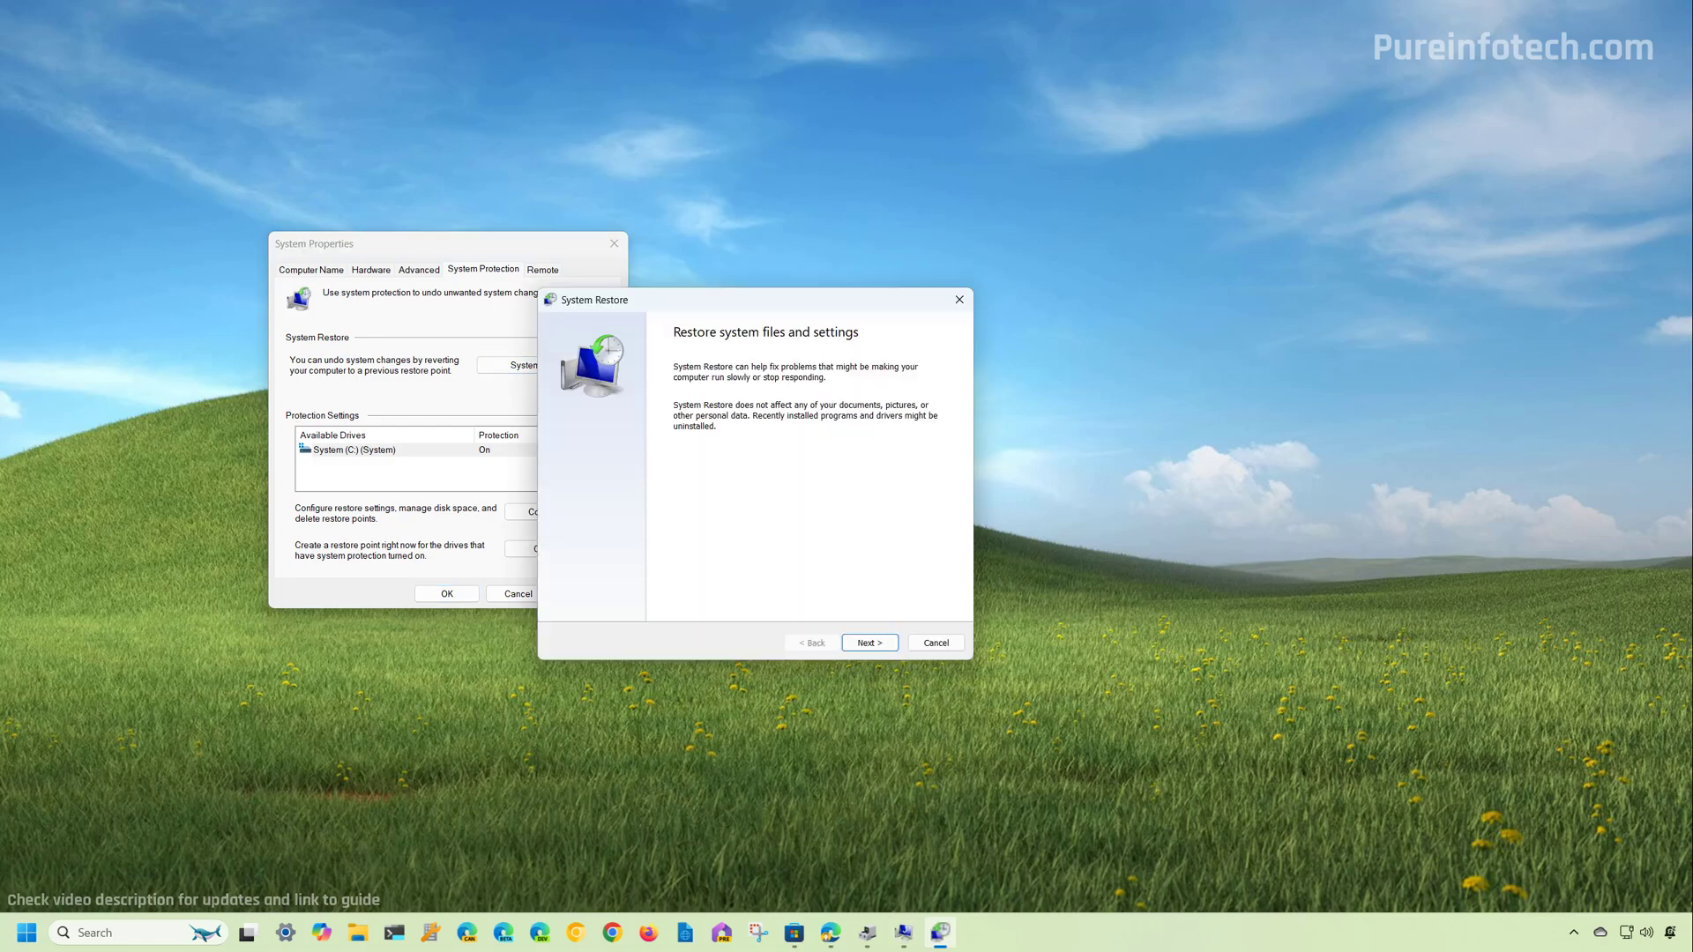
pyautogui.click(869, 643)
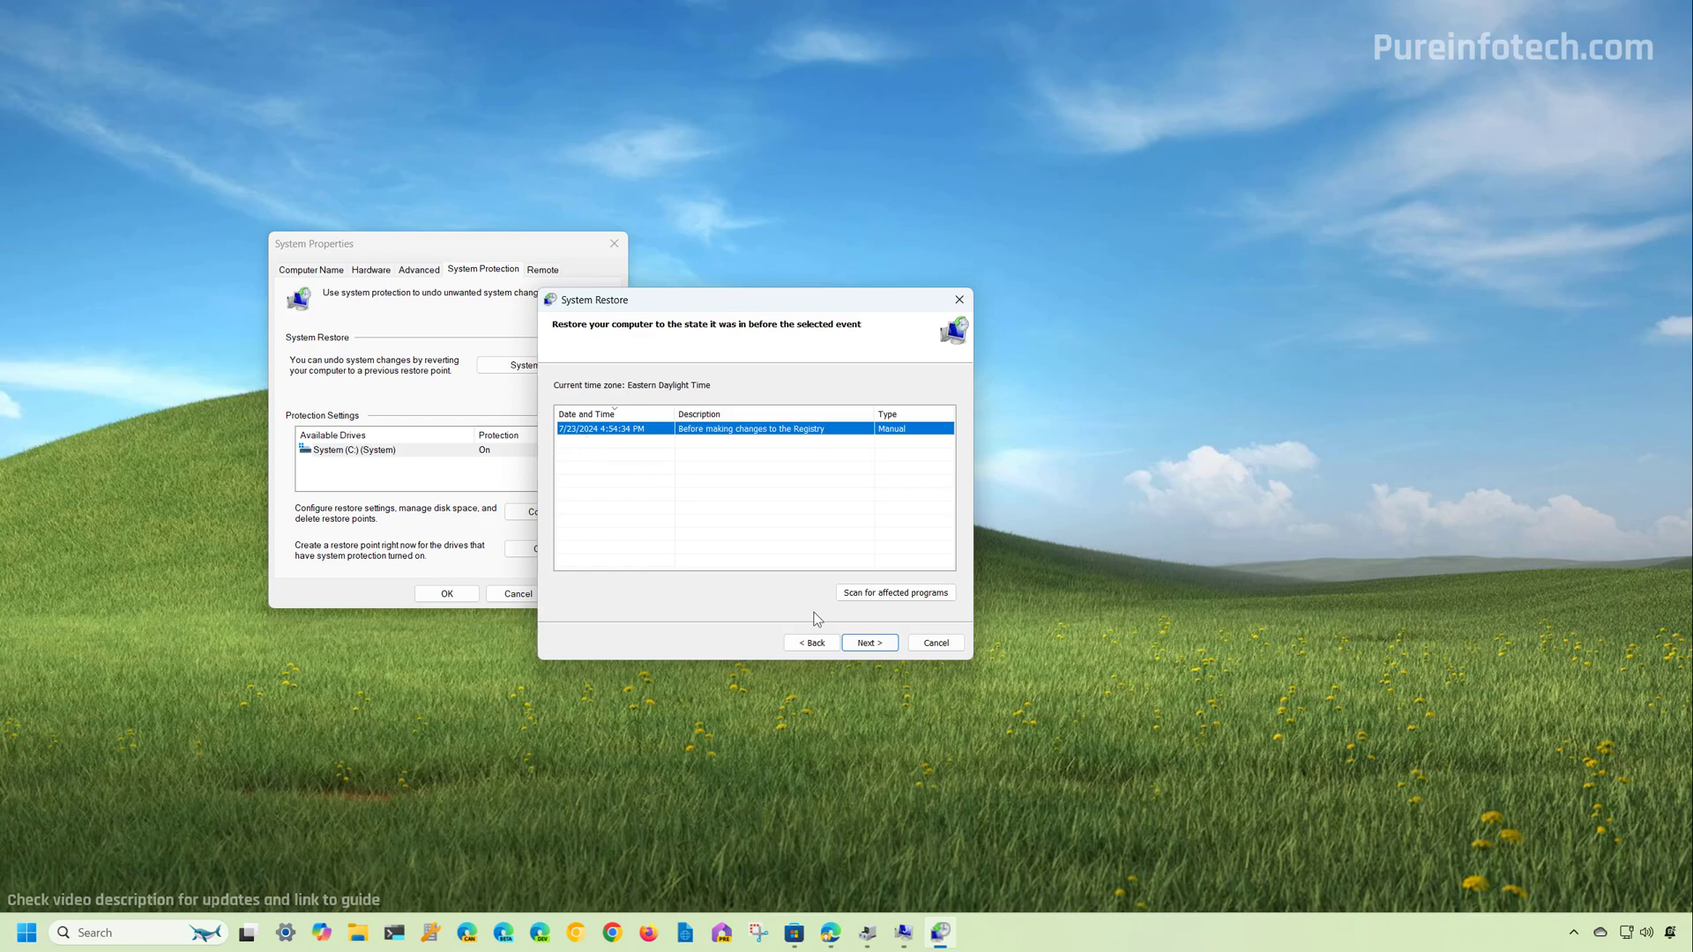
# - Scan the "Before making changes to the Registry" restore point for affected programs and start restoring the computer to it
pyautogui.click(863, 598)
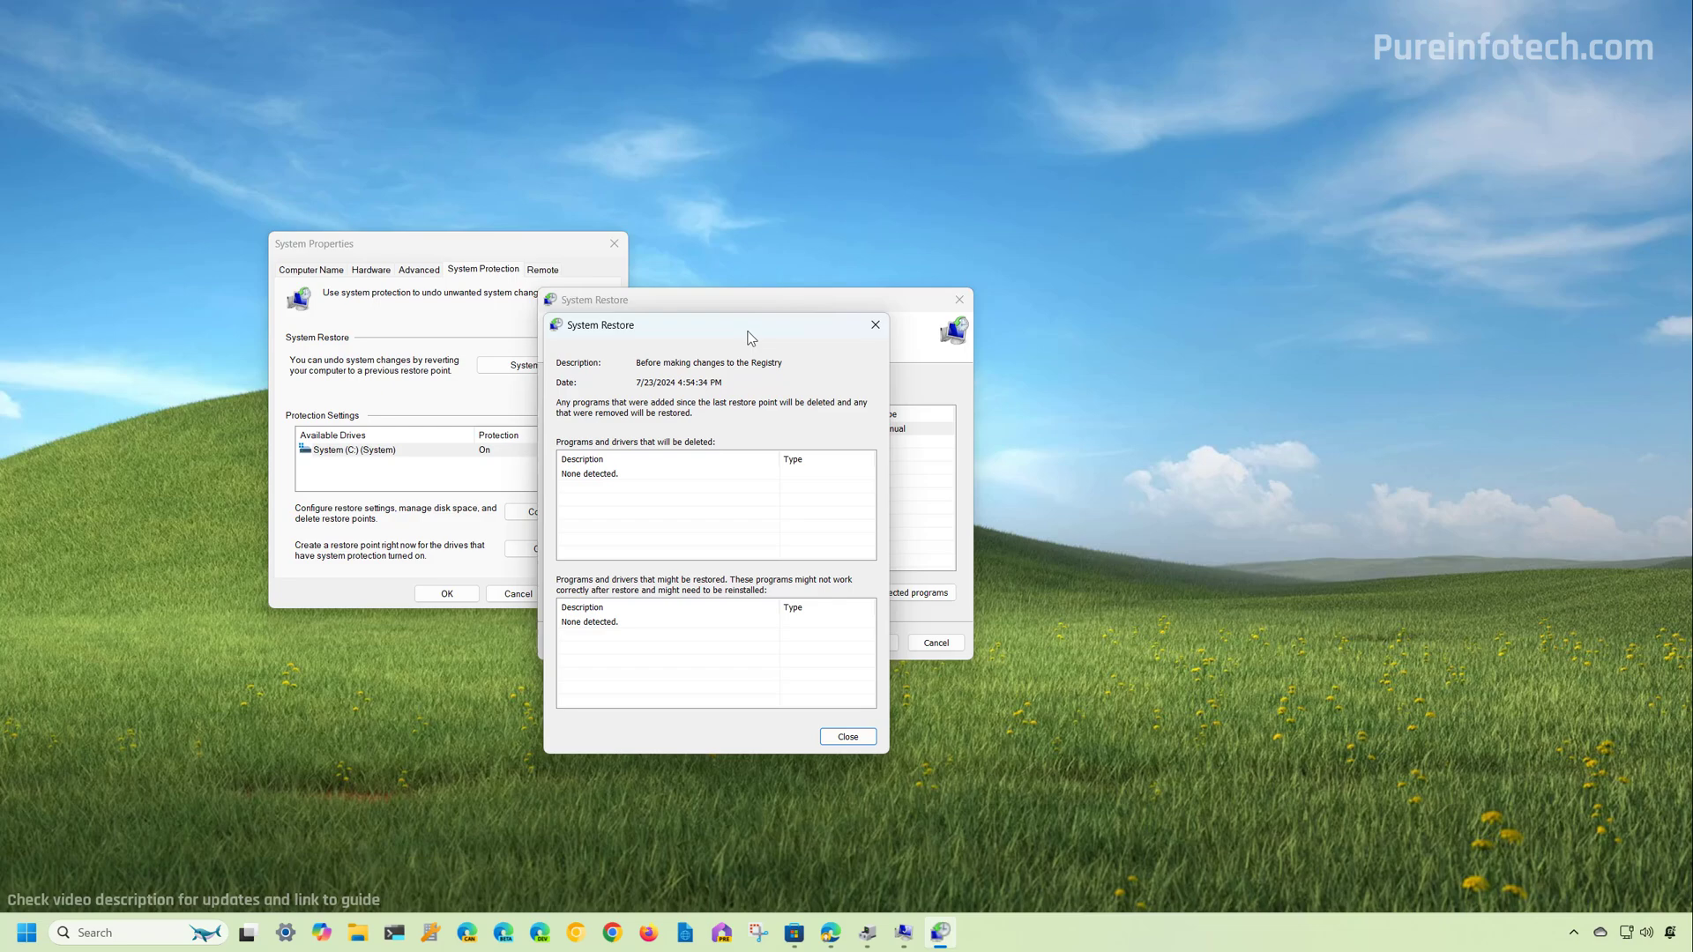
pyautogui.press('Return')
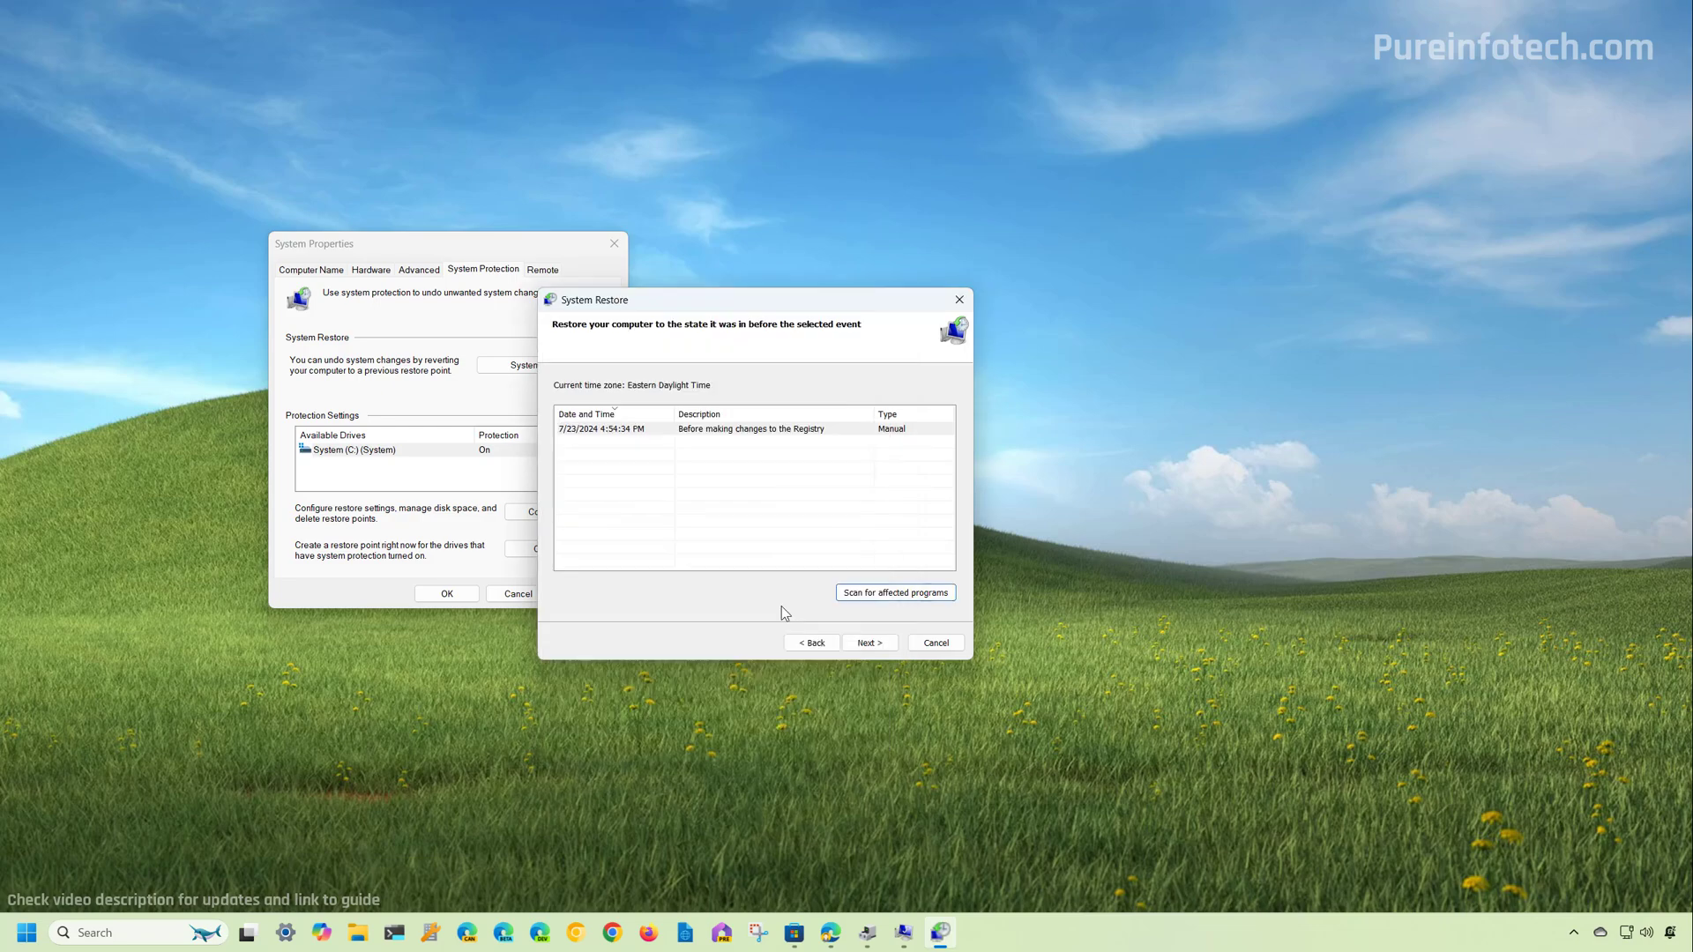
pyautogui.click(864, 645)
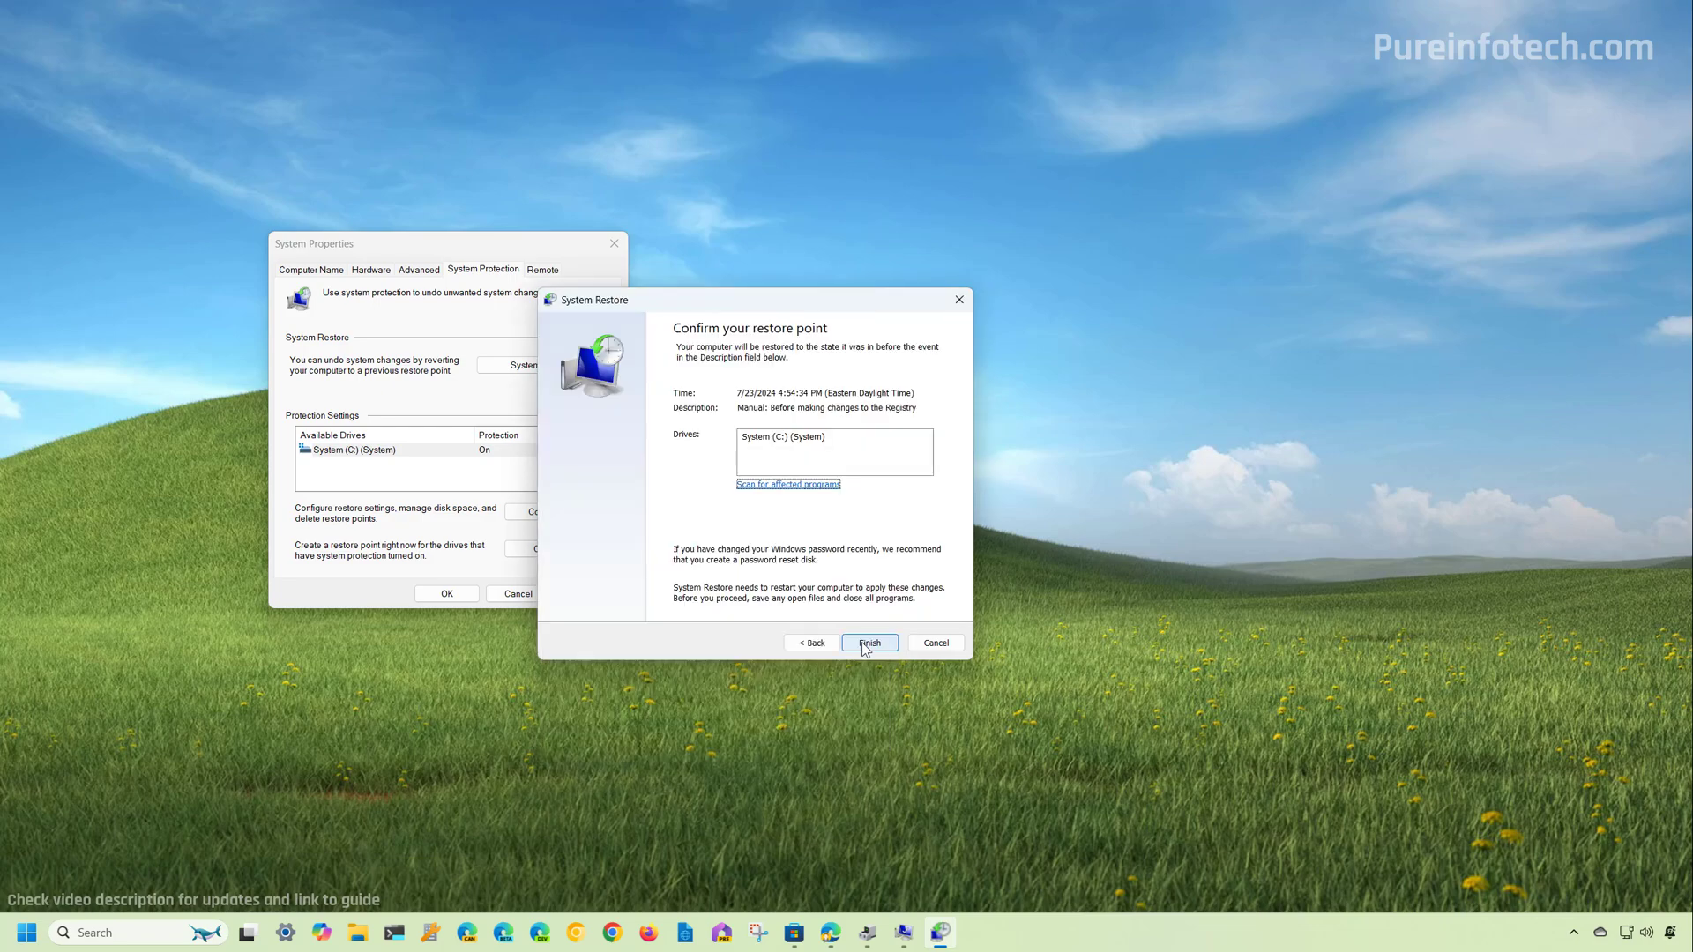
pyautogui.click(864, 645)
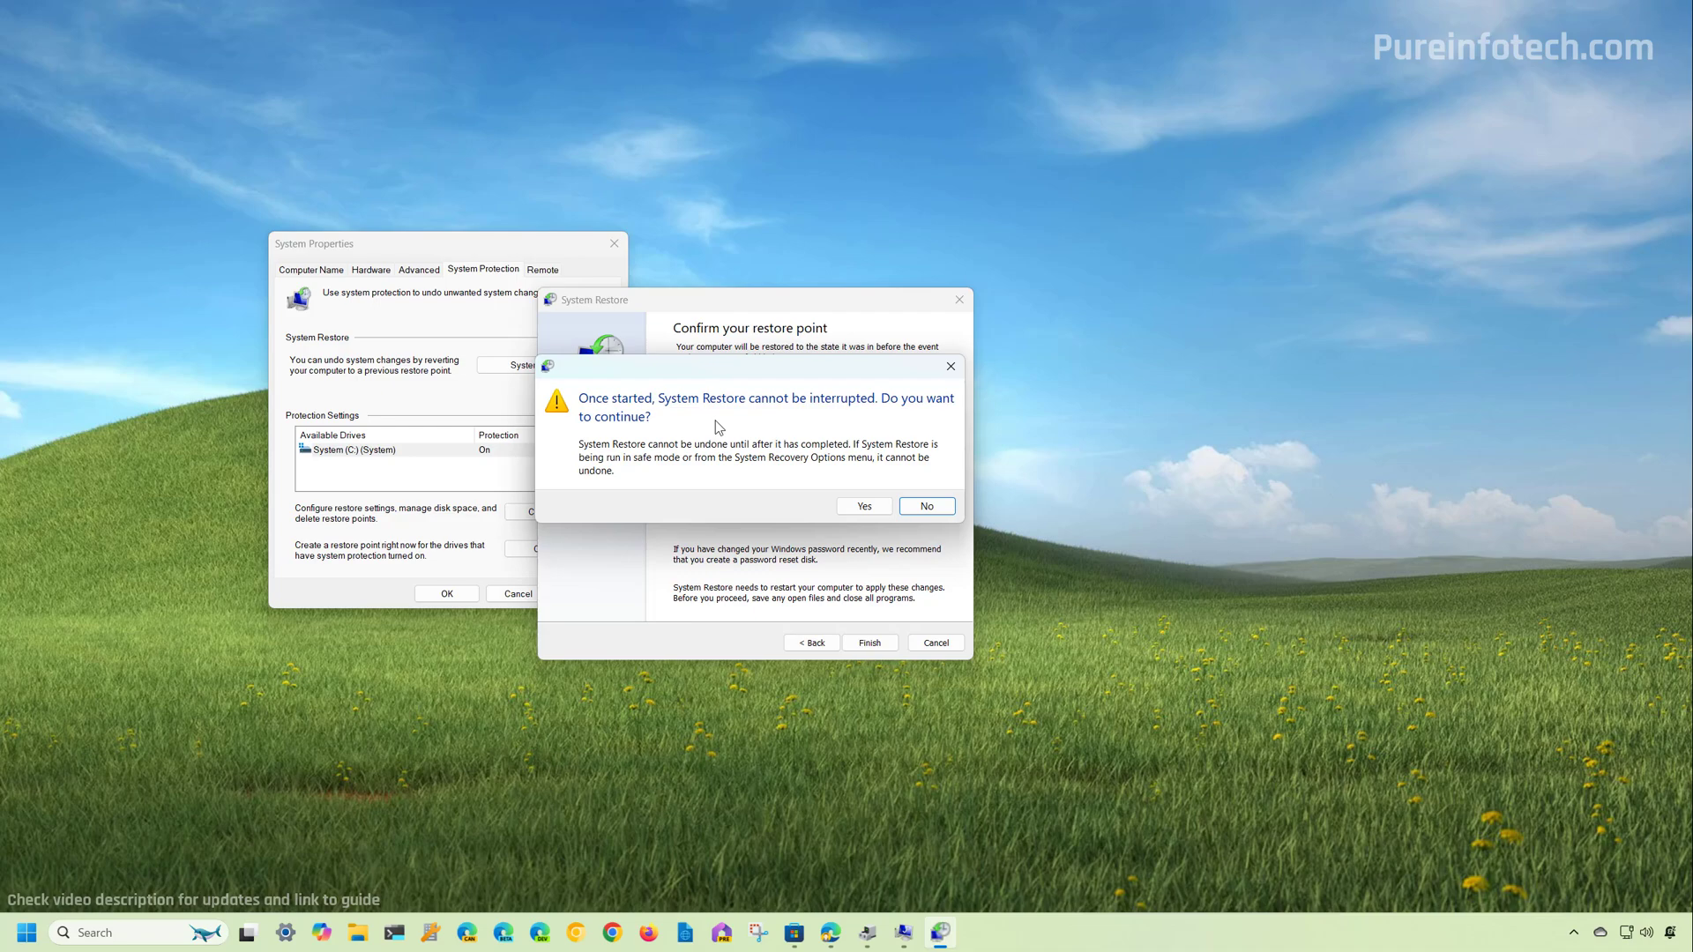
pyautogui.click(864, 507)
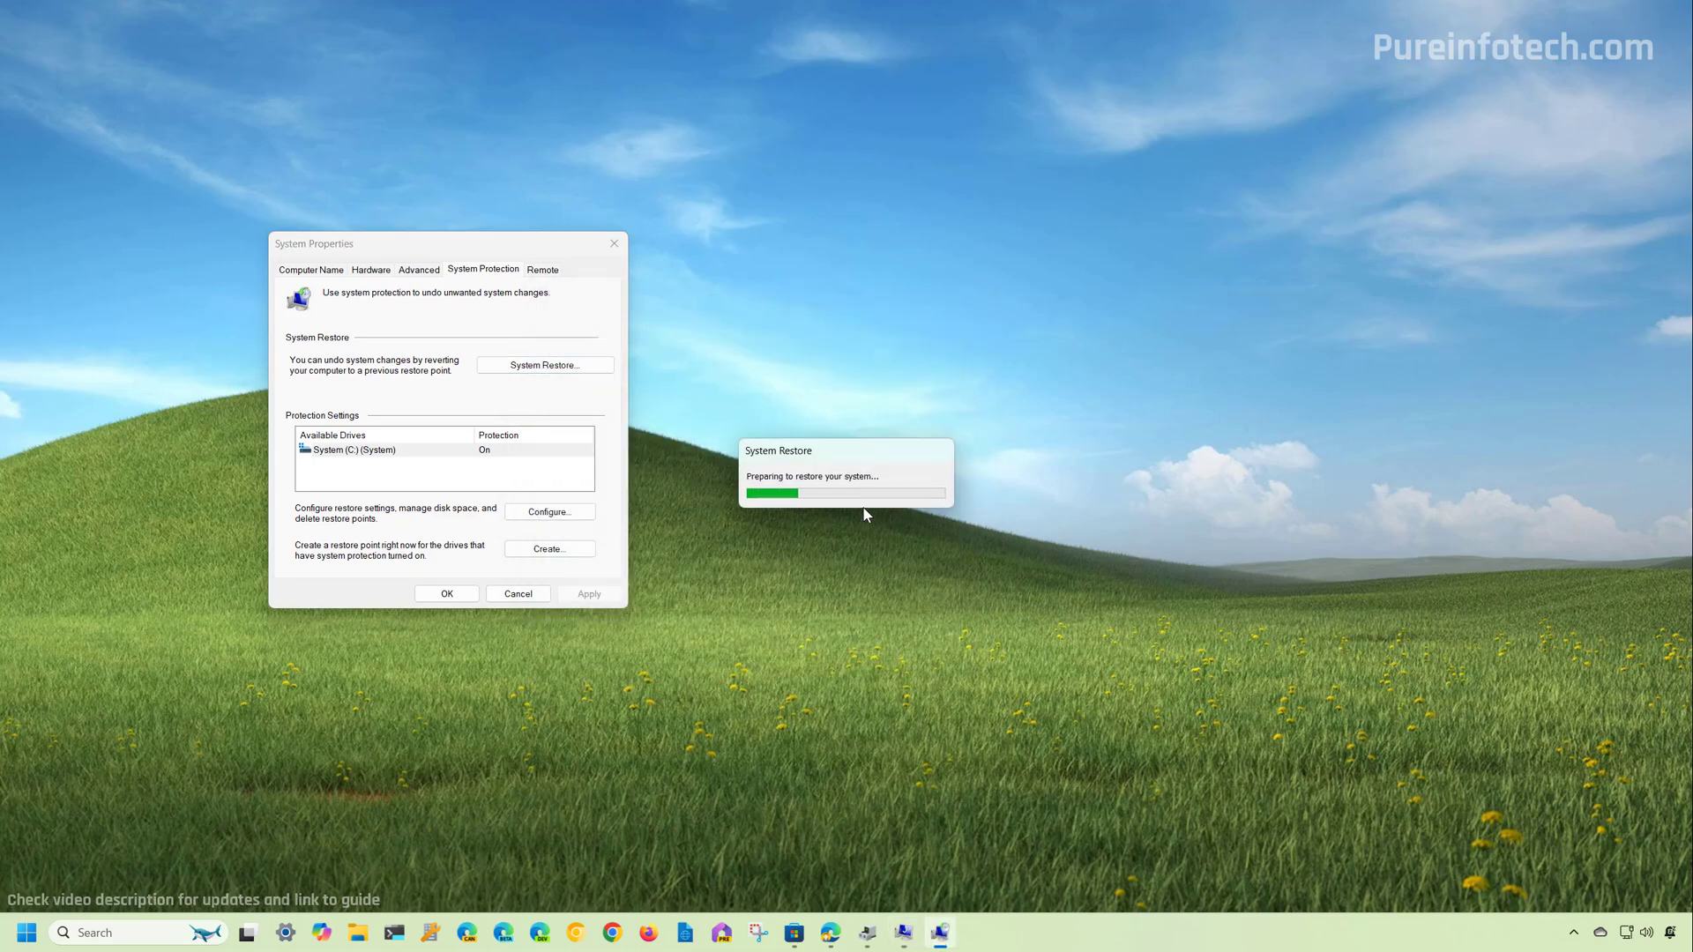
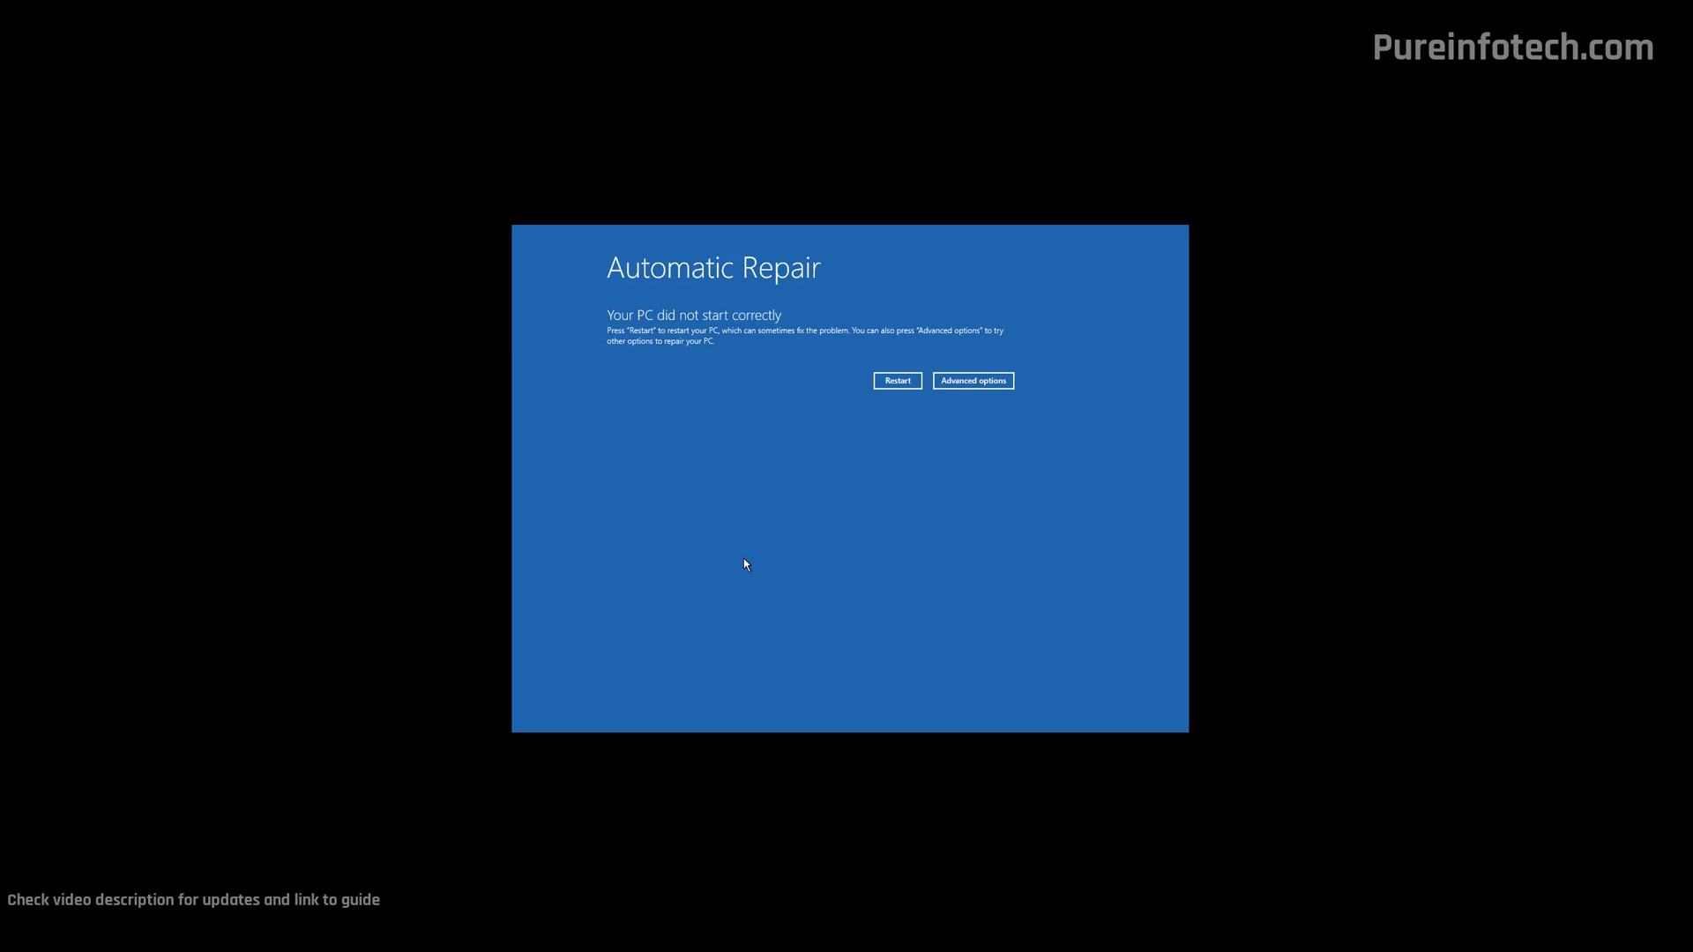
# - Open System Restore from the advanced troubleshooting options of the Automatic Repair environment
pyautogui.click(972, 383)
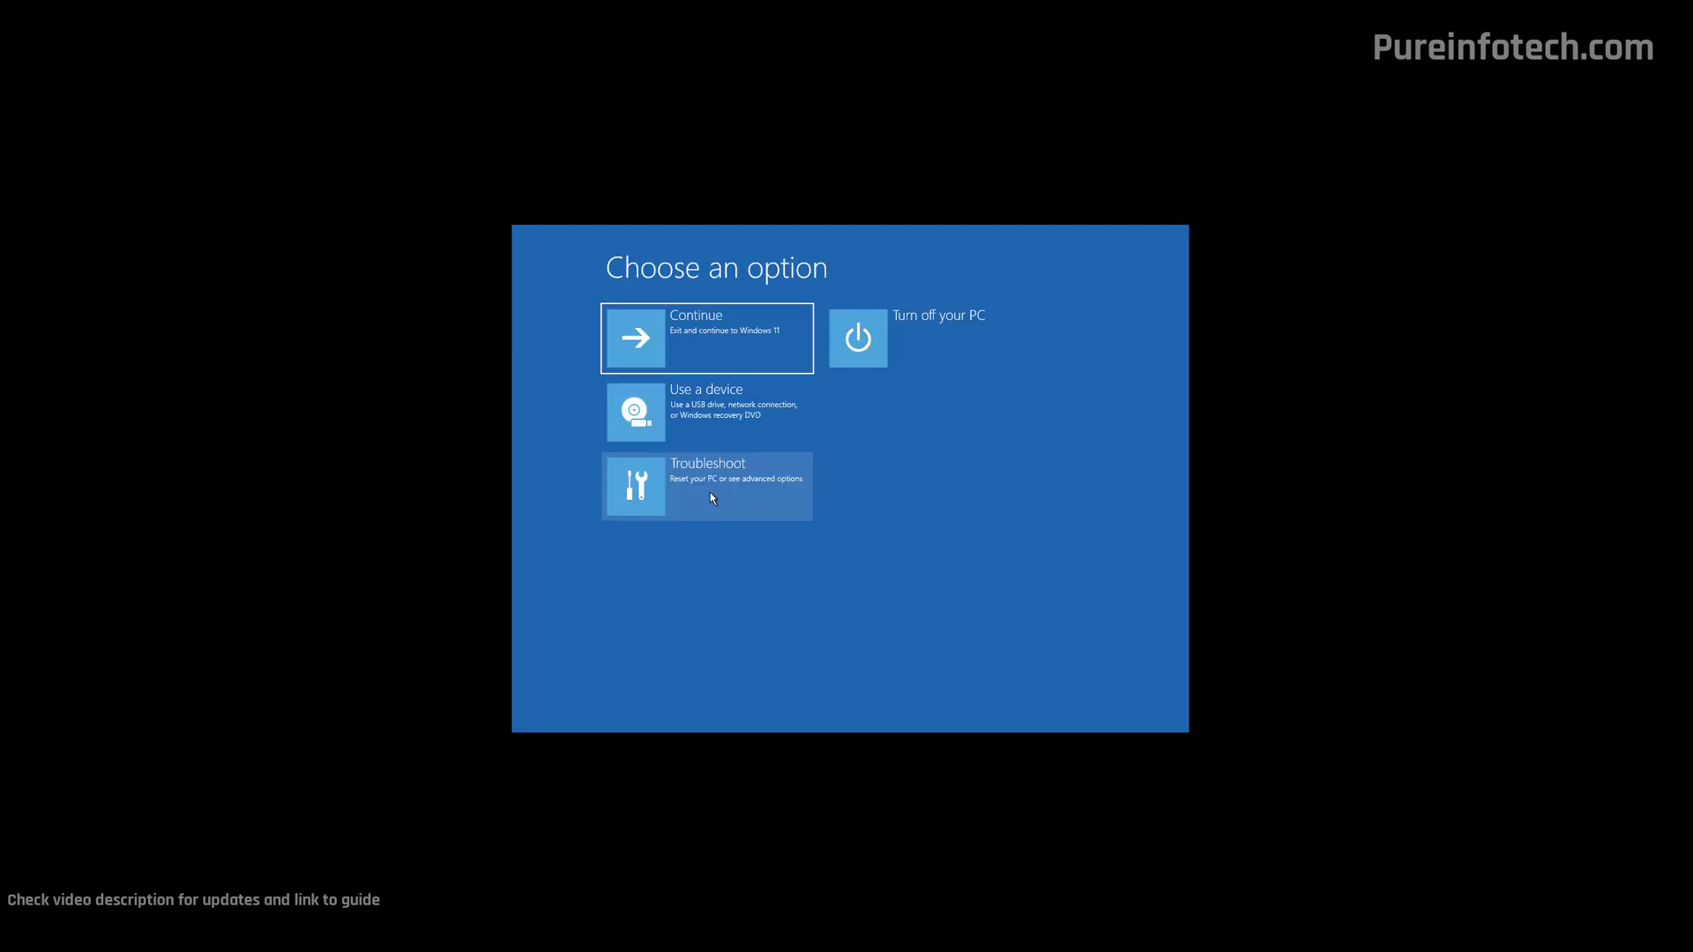
pyautogui.click(711, 492)
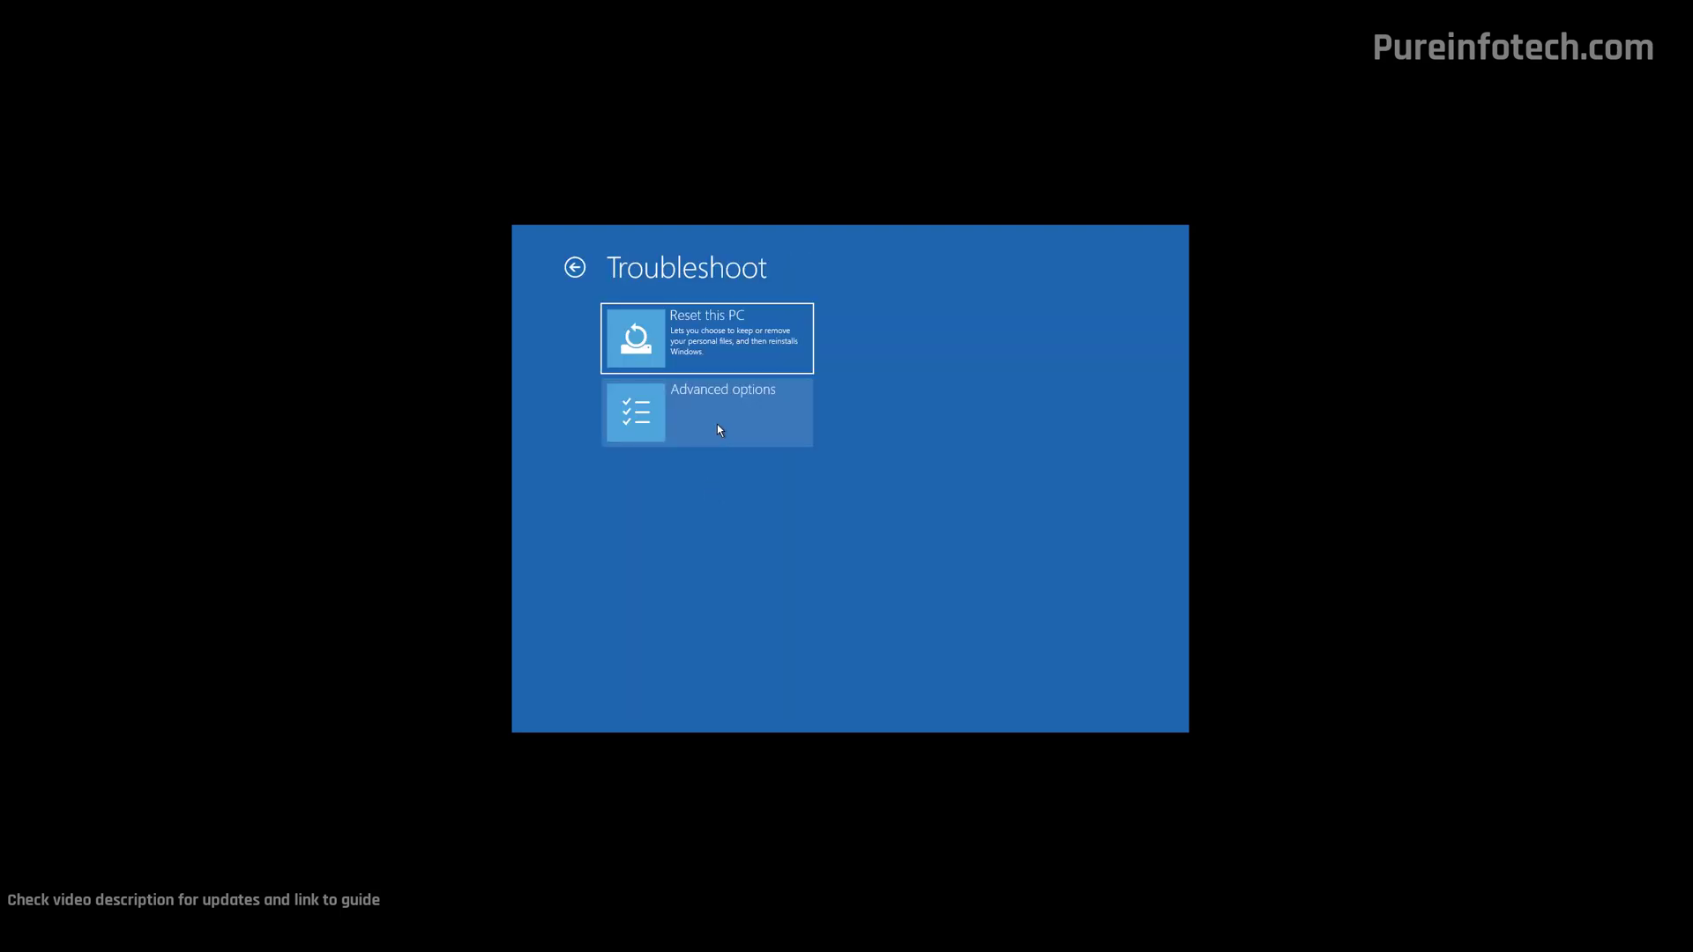
pyautogui.click(723, 418)
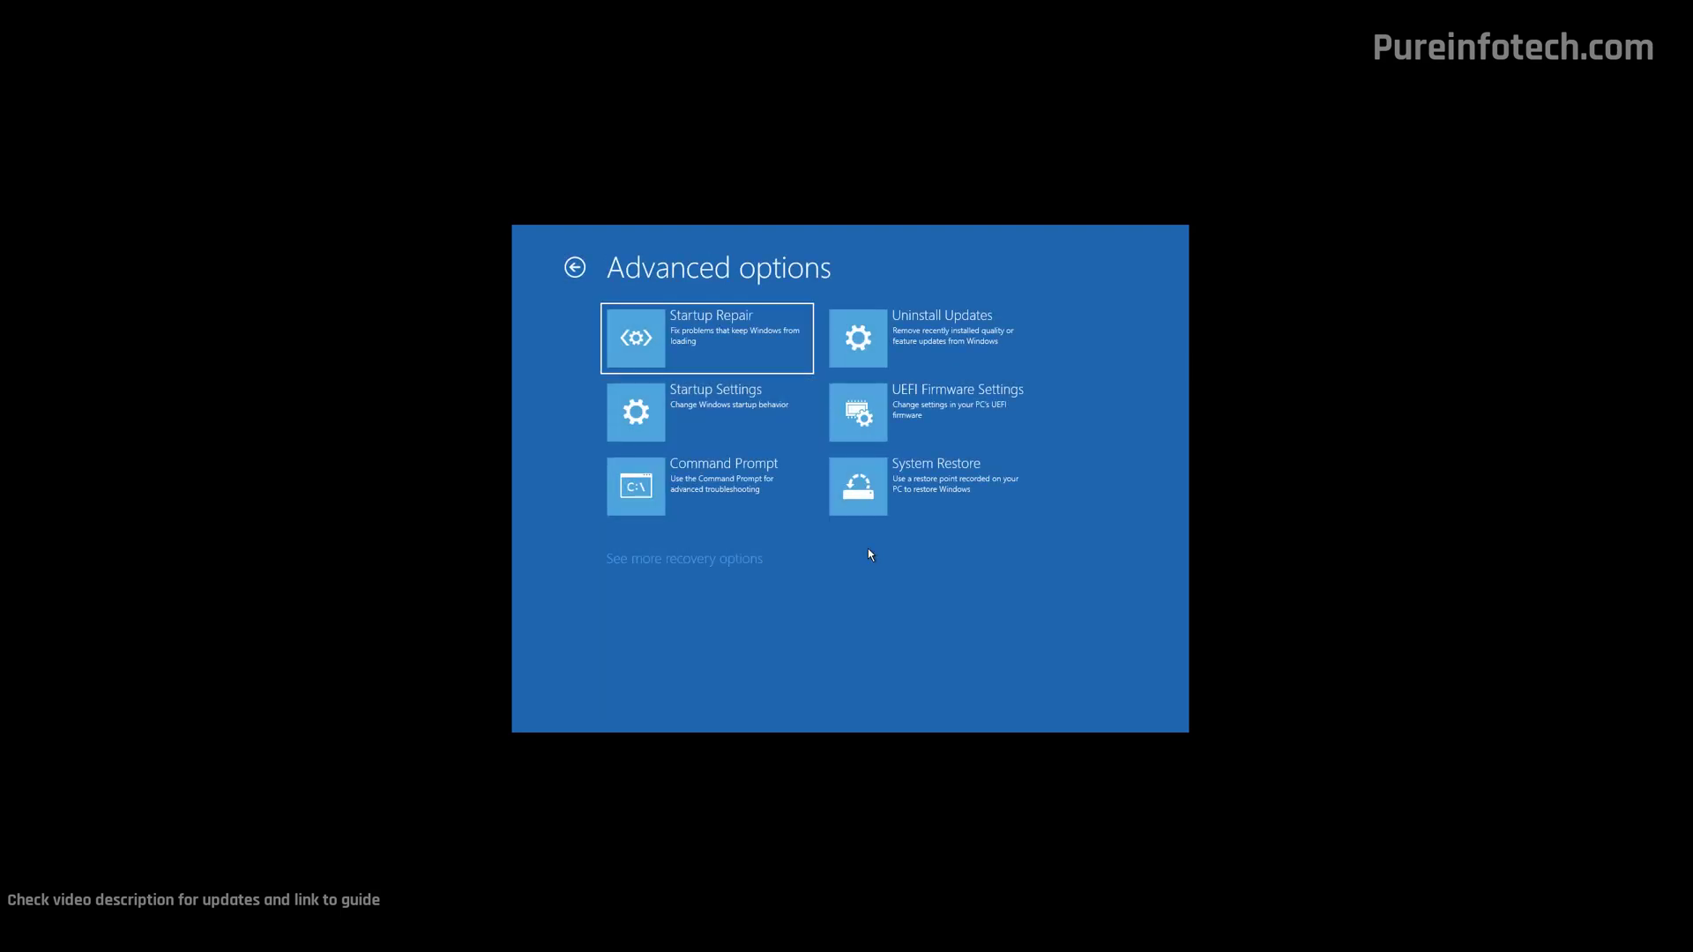
pyautogui.click(918, 488)
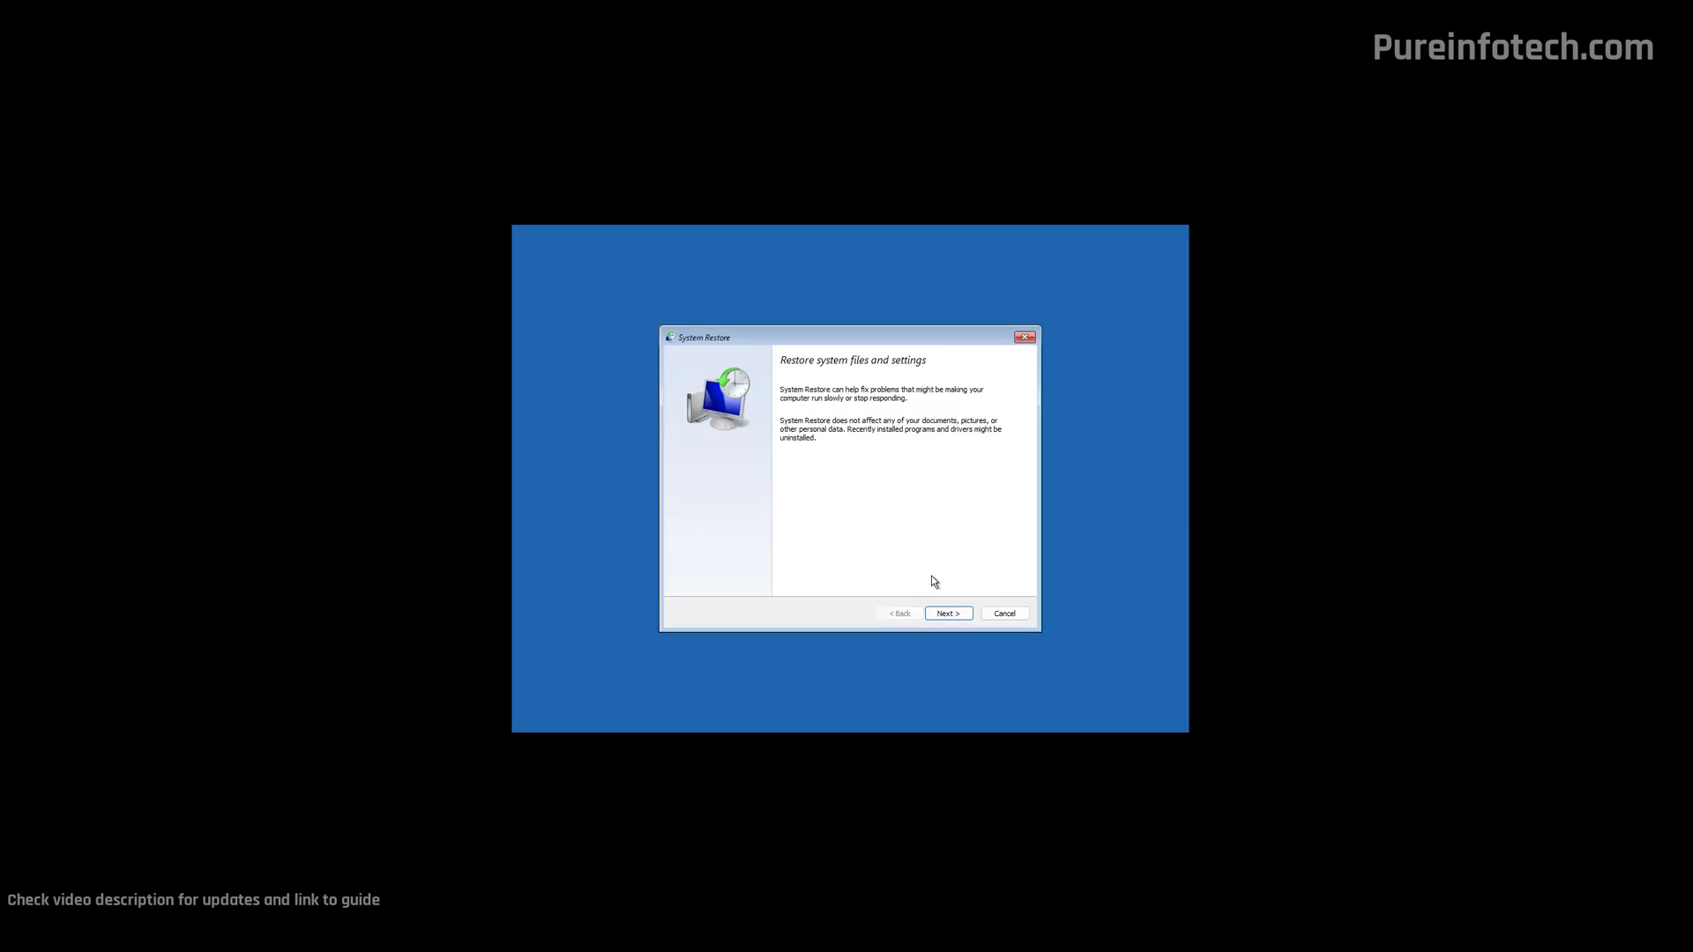
# - Select the "Before making changes to the Registry" restore point and scan it for affected programs
pyautogui.click(947, 612)
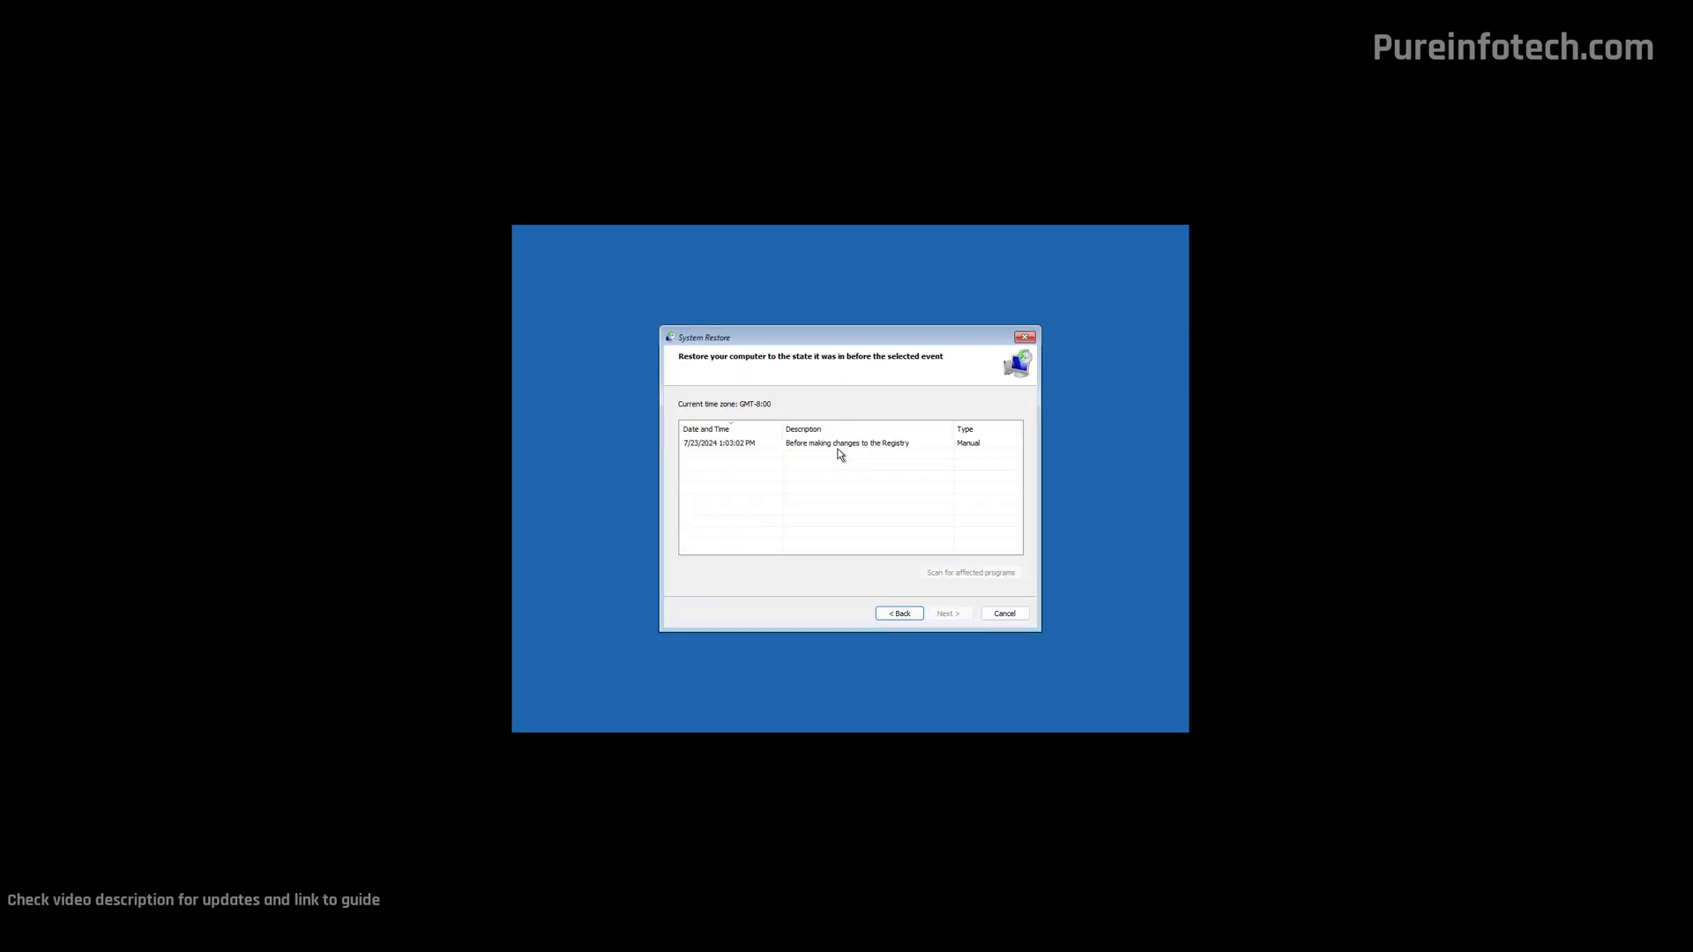
pyautogui.click(838, 446)
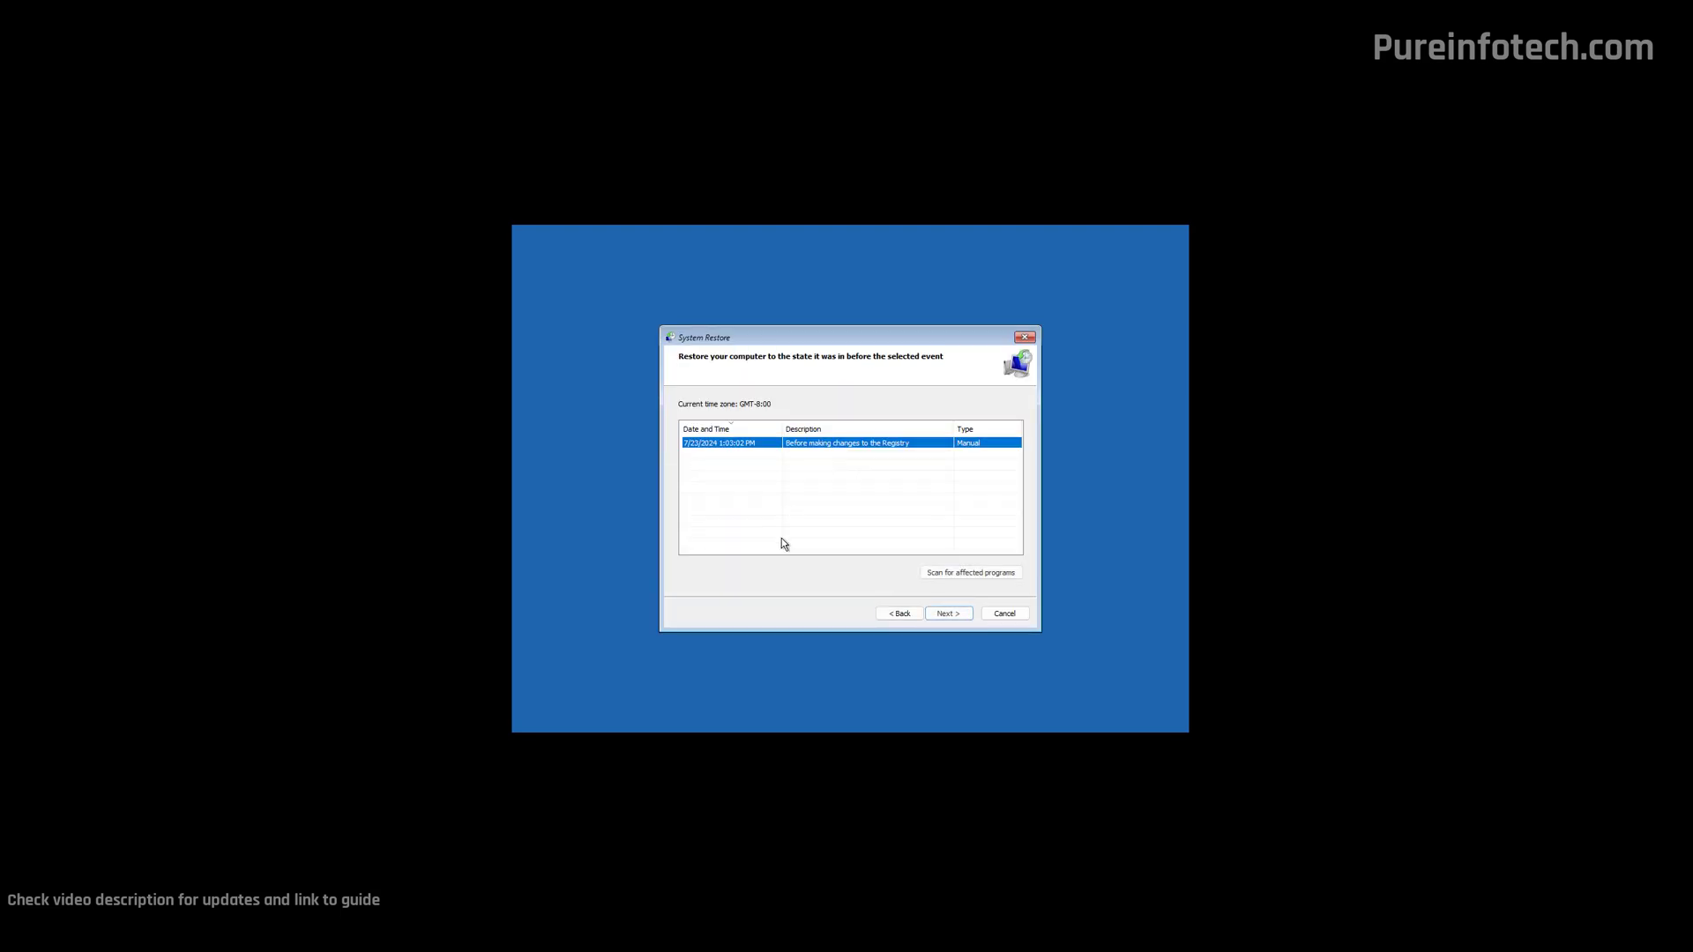
pyautogui.click(950, 575)
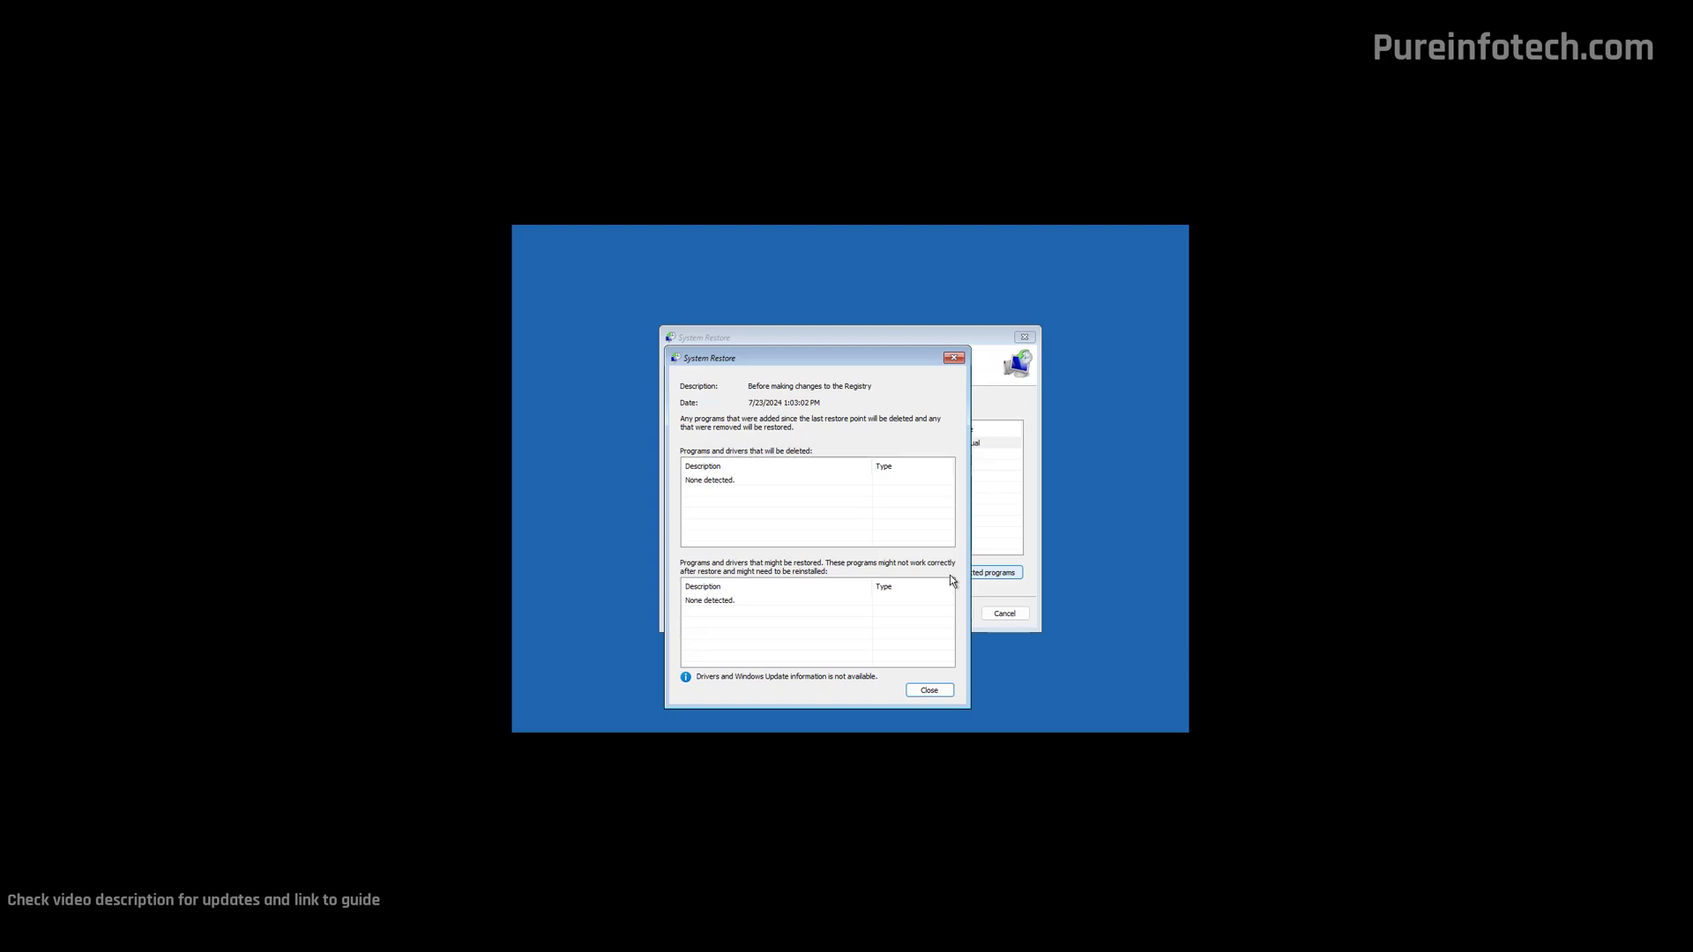
pyautogui.click(952, 363)
pyautogui.click(953, 360)
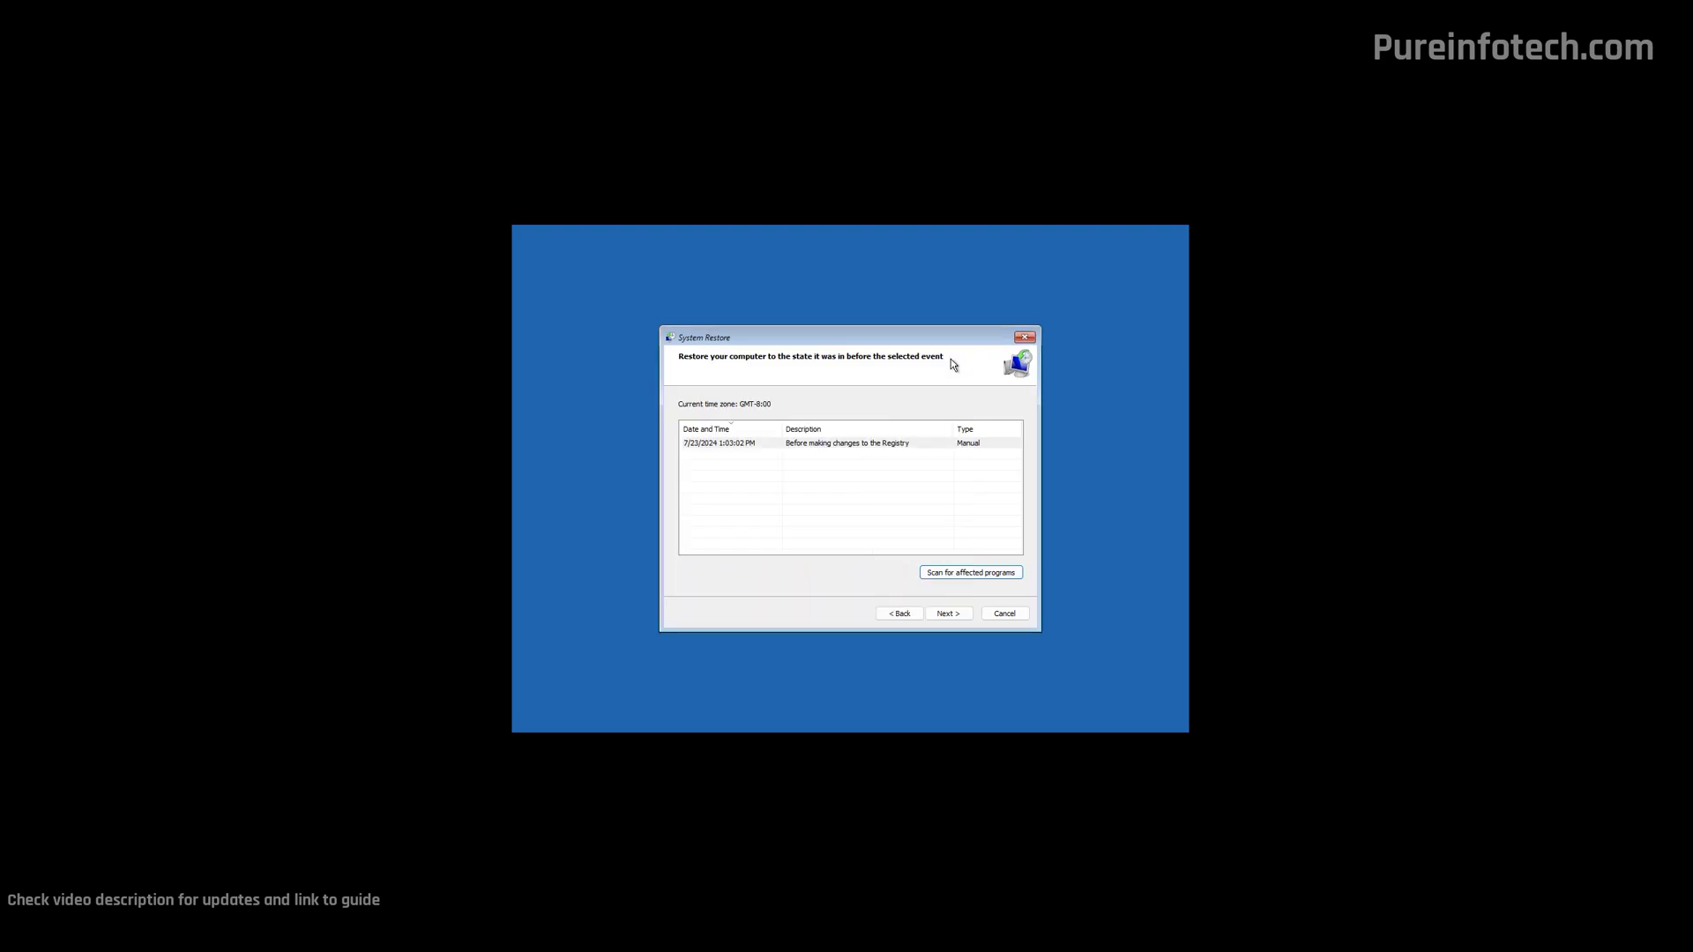
# - Accept the selected restore point, finish the System Restore wizard, and confirm starting the restore
pyautogui.click(958, 615)
pyautogui.click(948, 614)
pyautogui.click(937, 494)
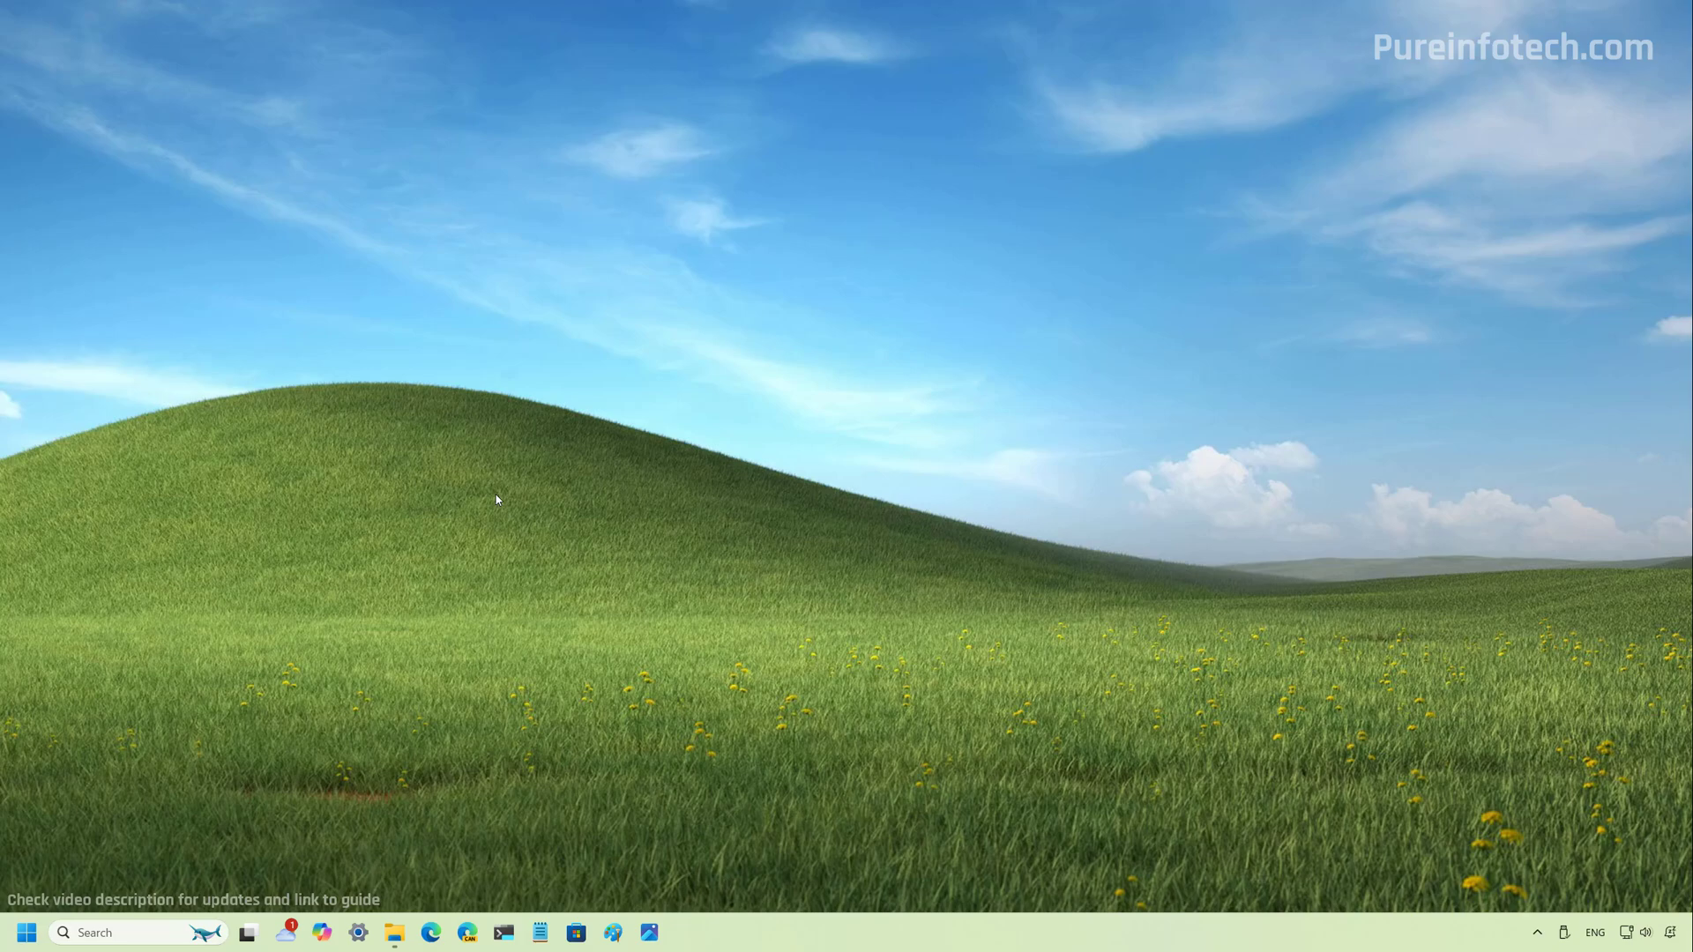
# - Find the "Create a restore point" system settings and open the protection configuration for the Windows (C:) drive
pyautogui.press('super')
pyautogui.write('create')
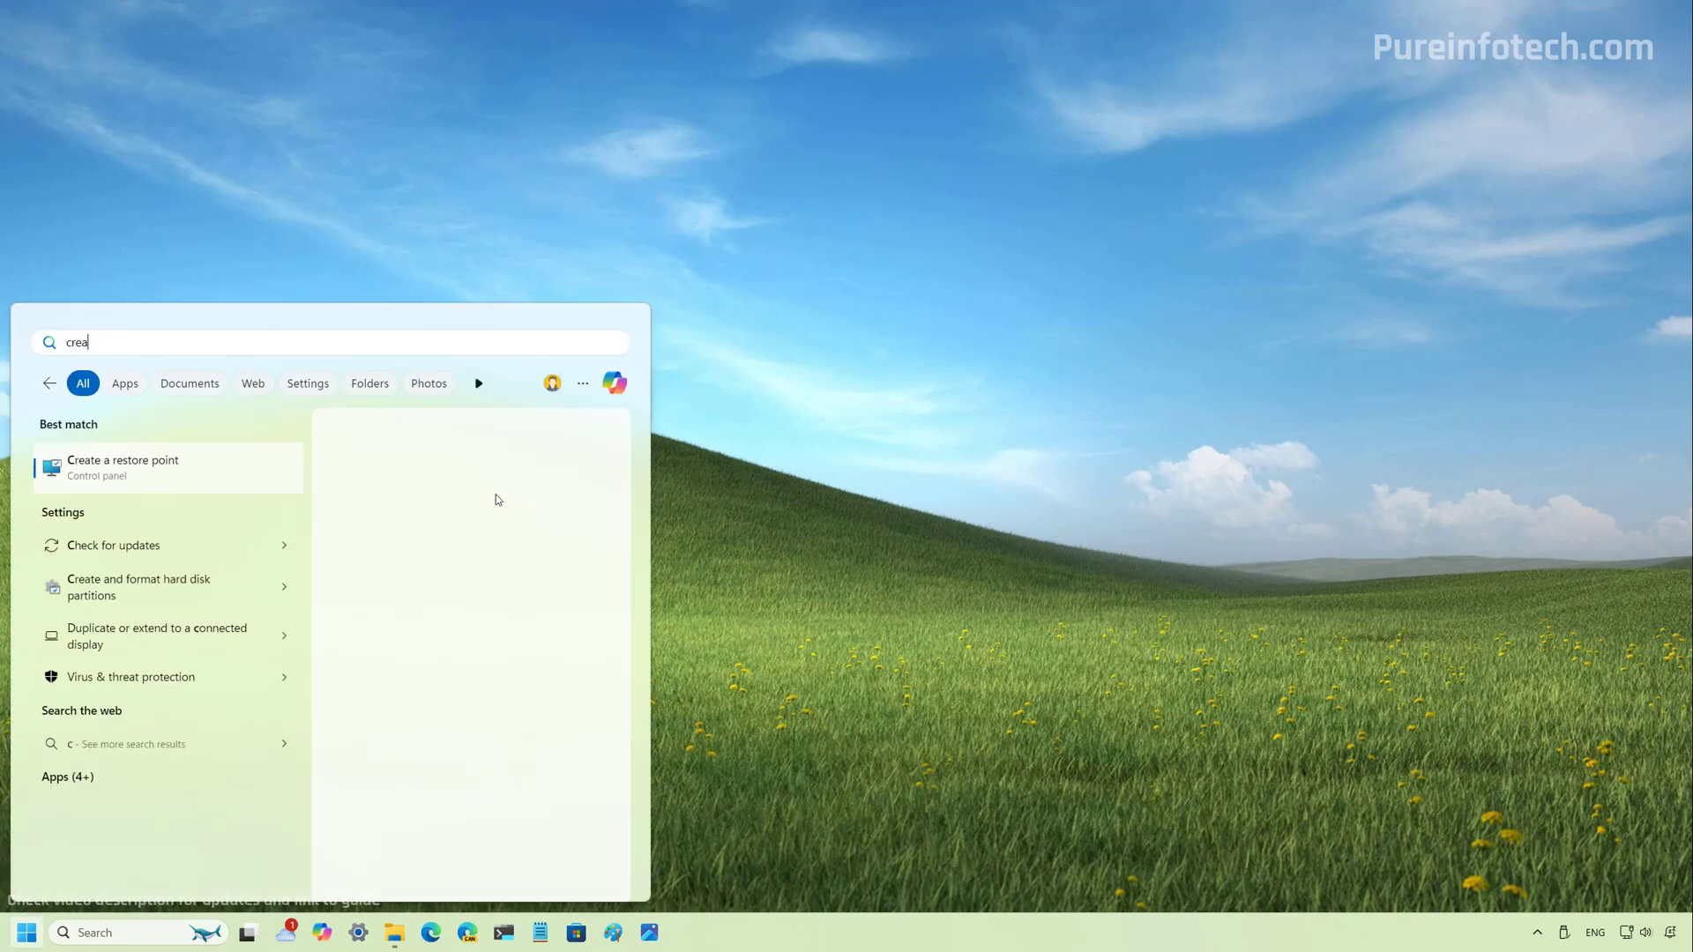
pyautogui.click(215, 468)
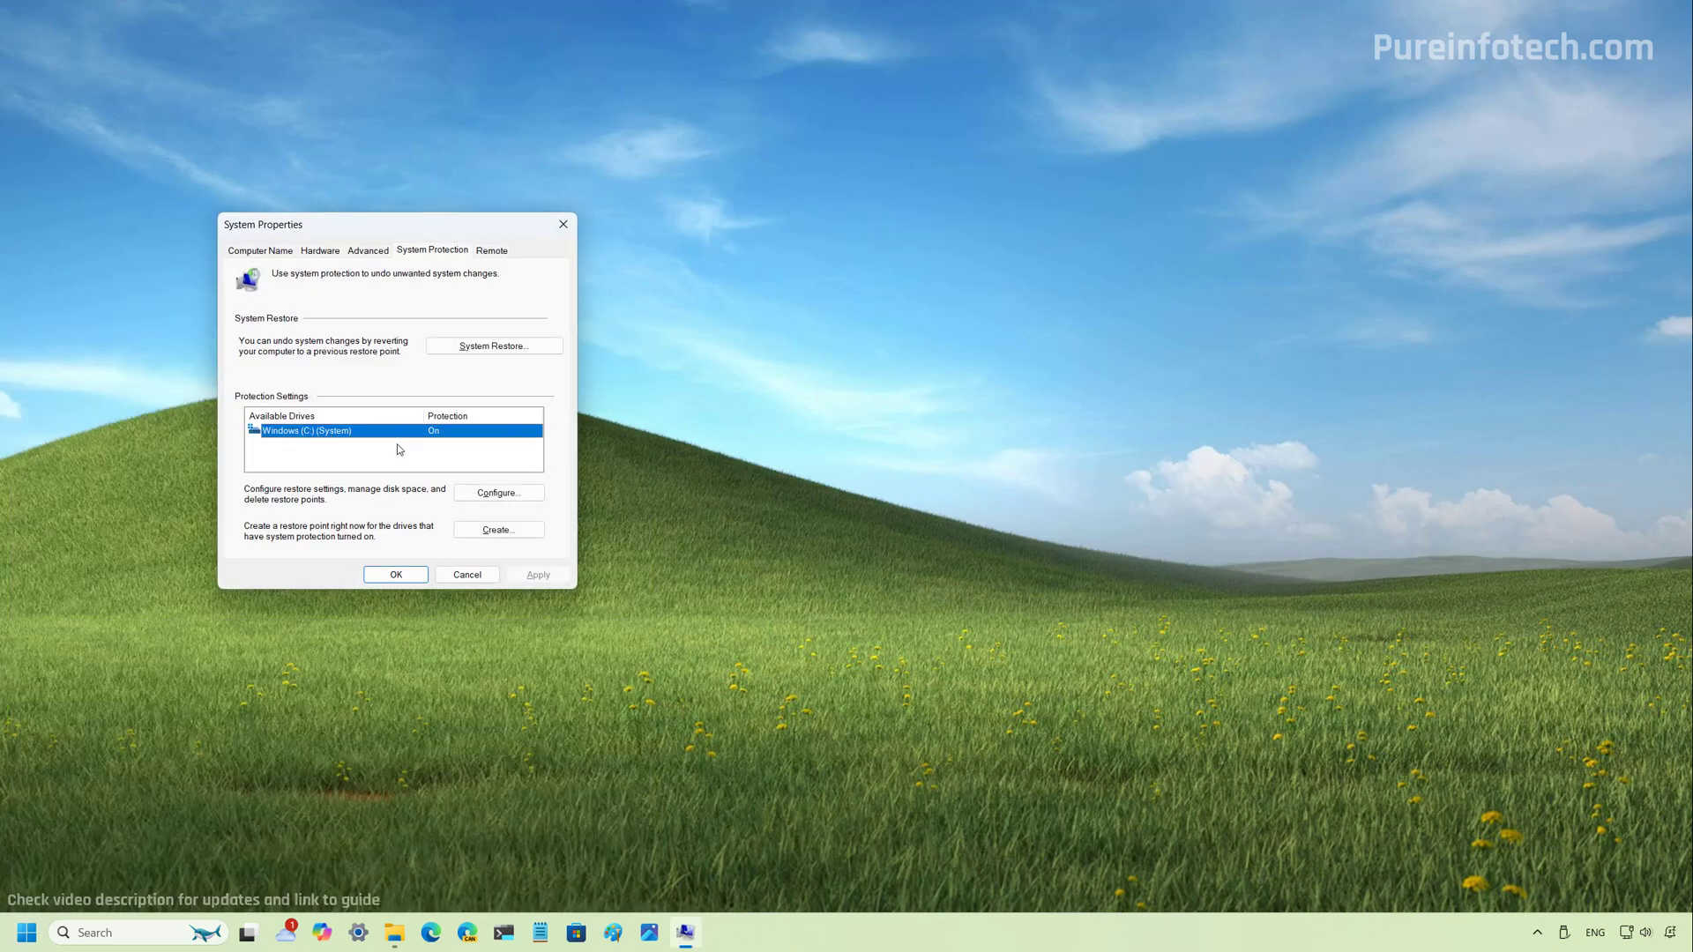
pyautogui.click(498, 496)
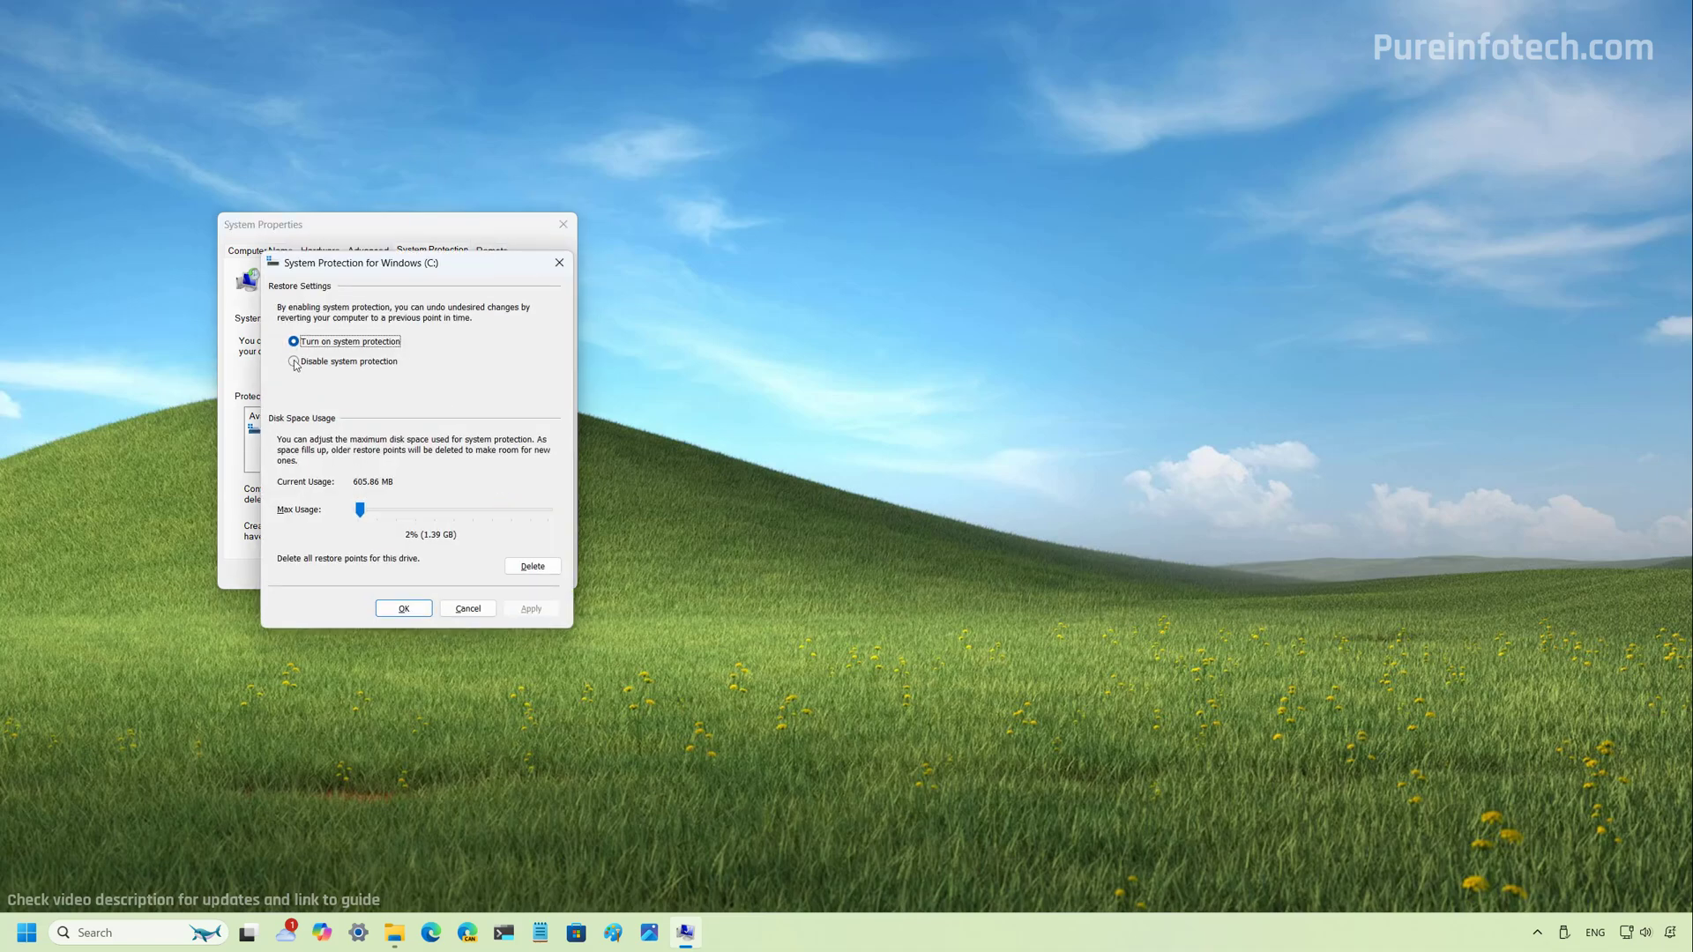
# - Disable system protection for the Windows (C:) drive, apply the change, and confirm turning it off
pyautogui.click(294, 363)
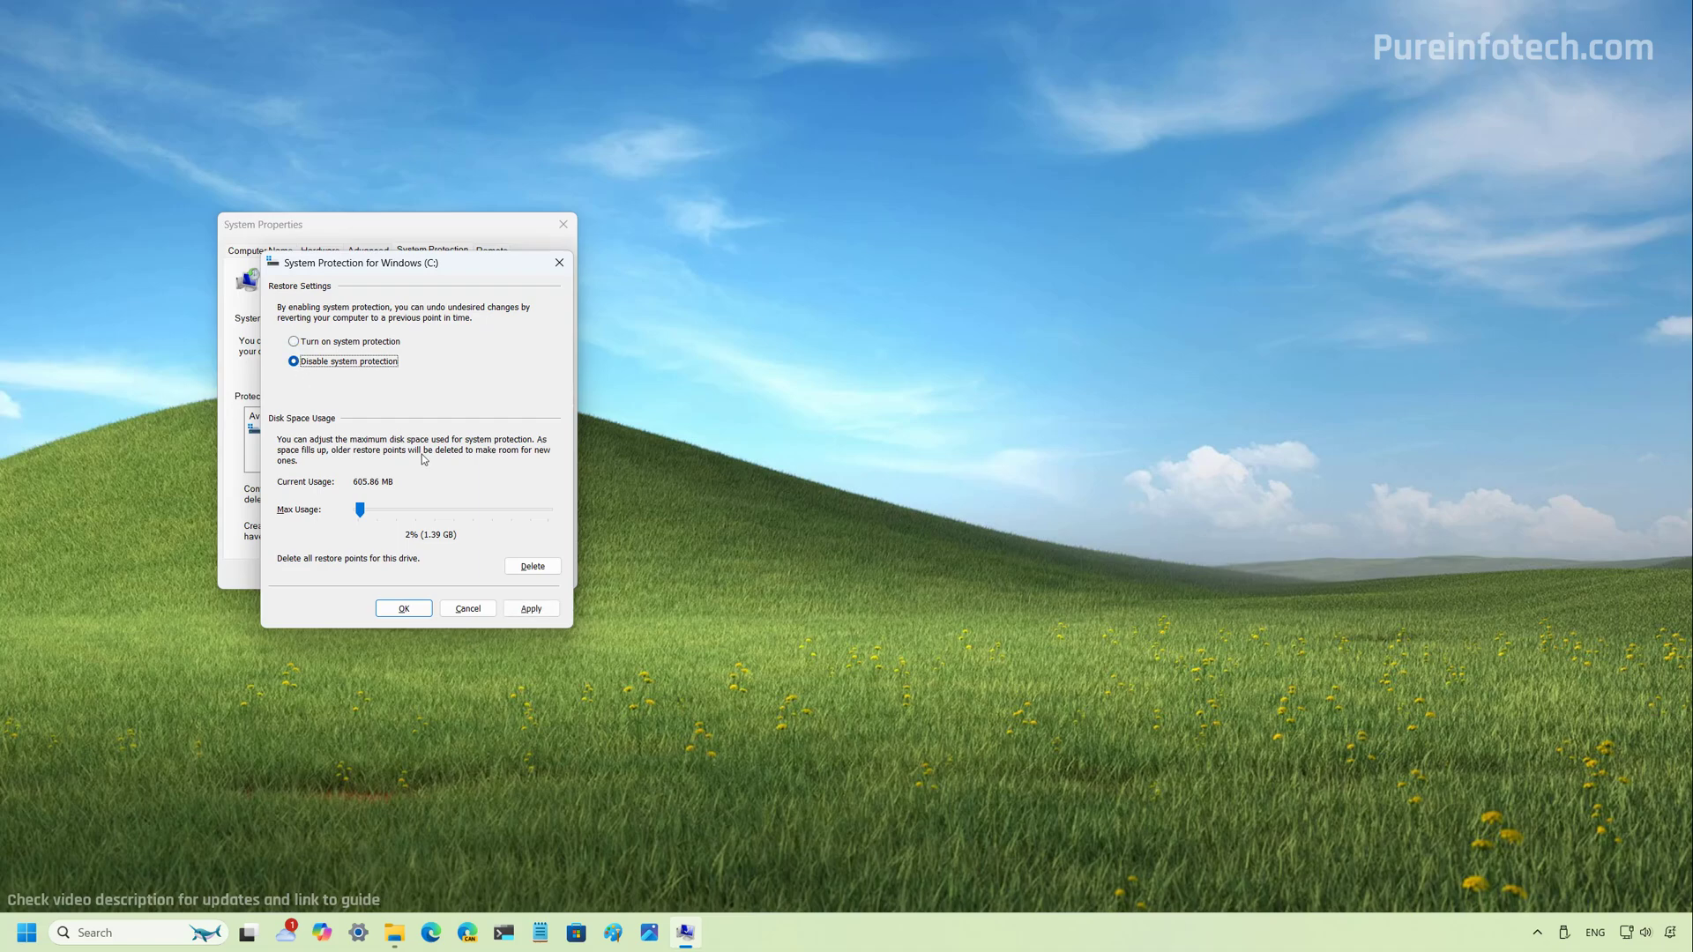
pyautogui.click(532, 610)
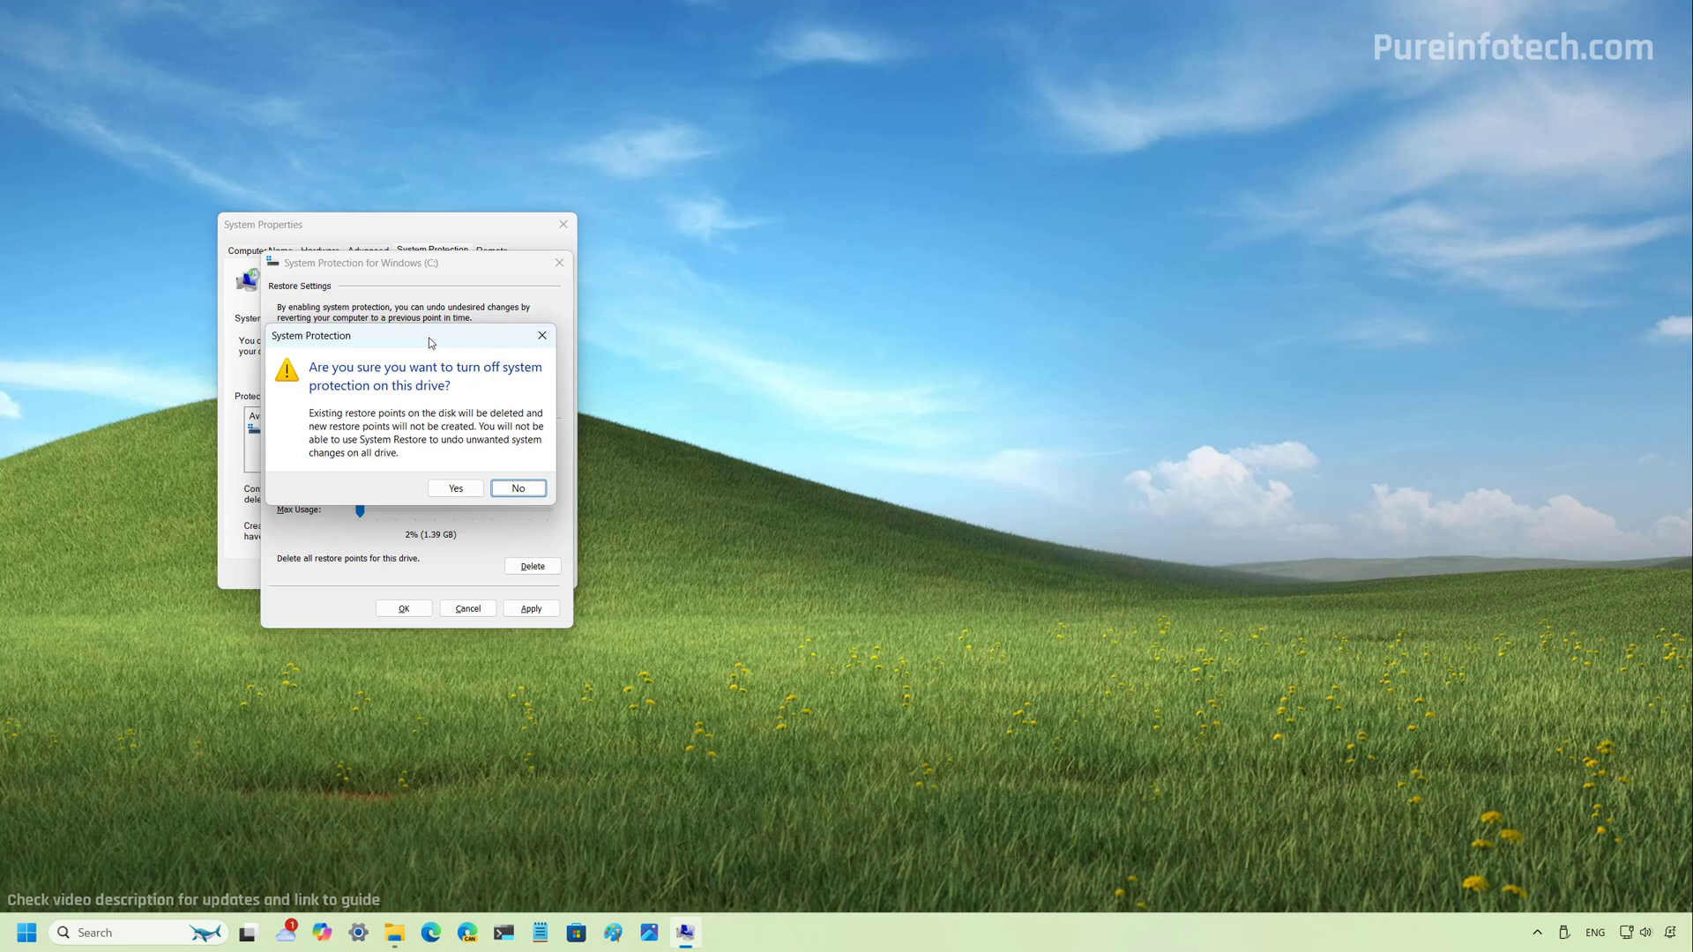
pyautogui.click(455, 491)
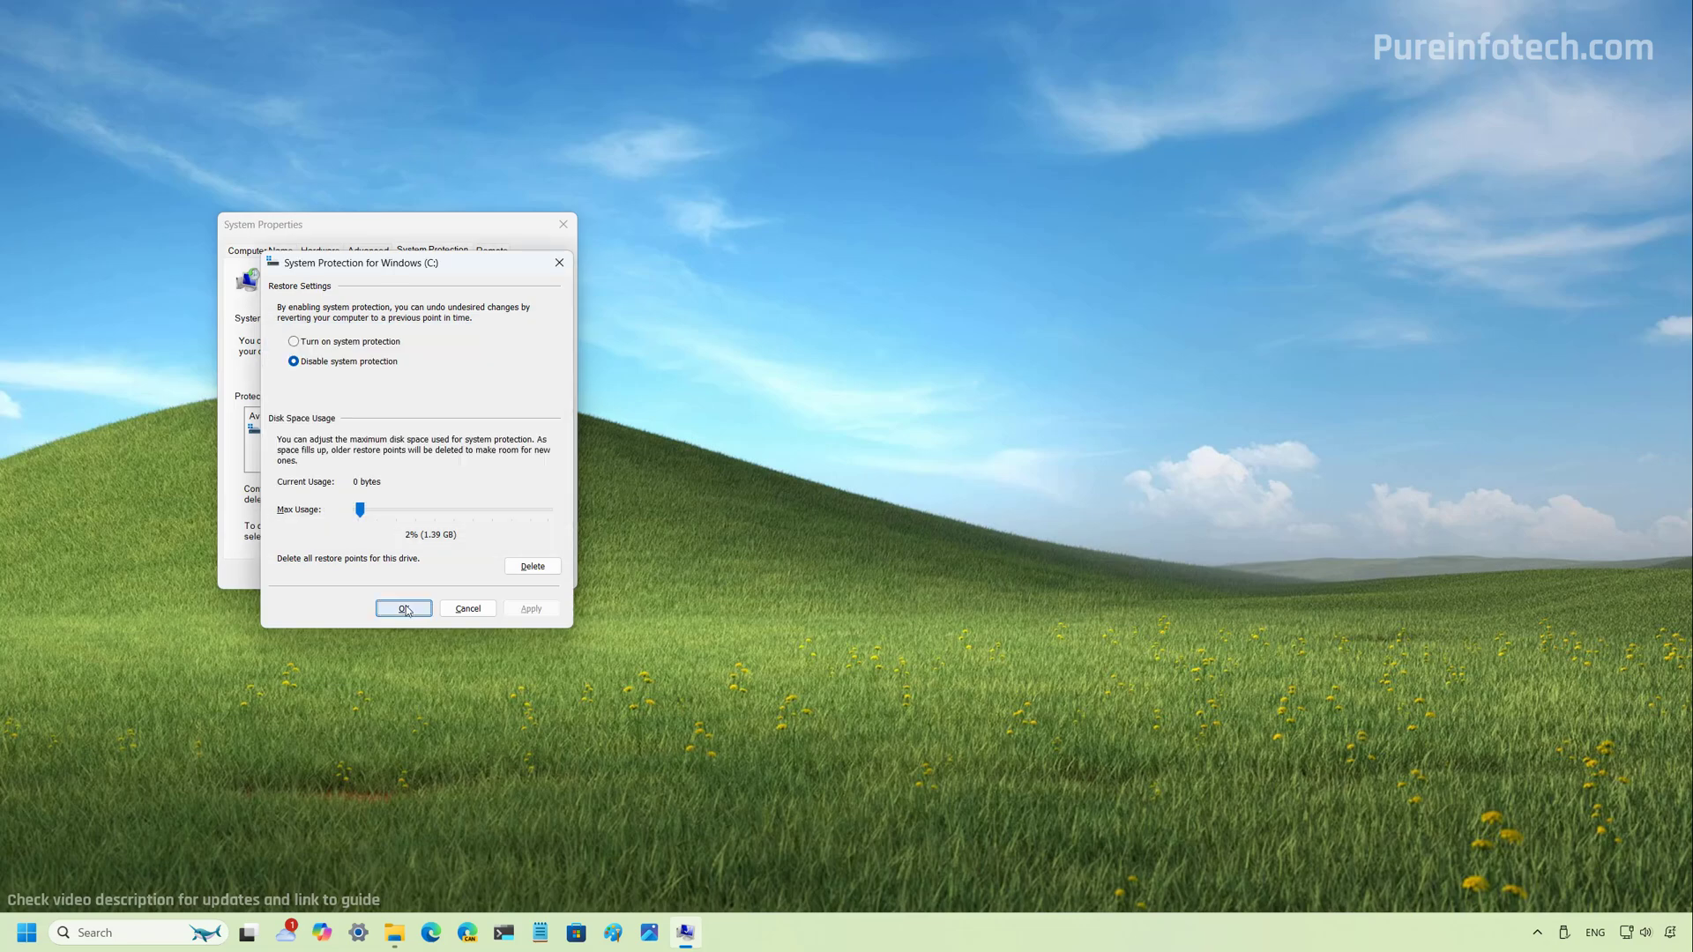